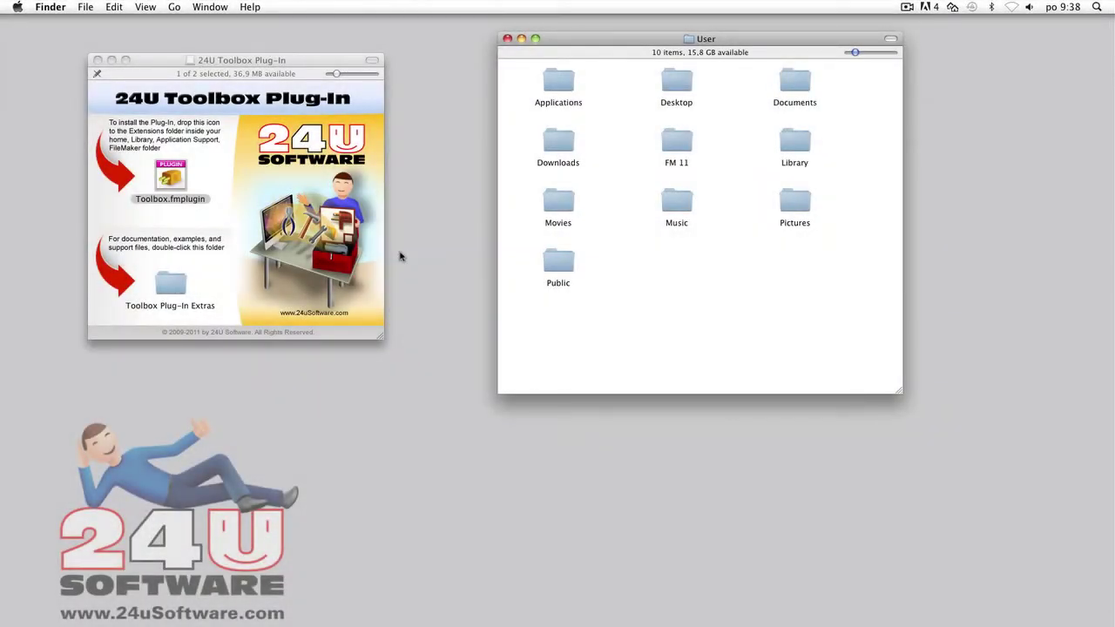
Install Toolbox.fmplugin into the Extensions folder inside the user's Library, Application Support, FileMaker folder
double_click(794, 141)
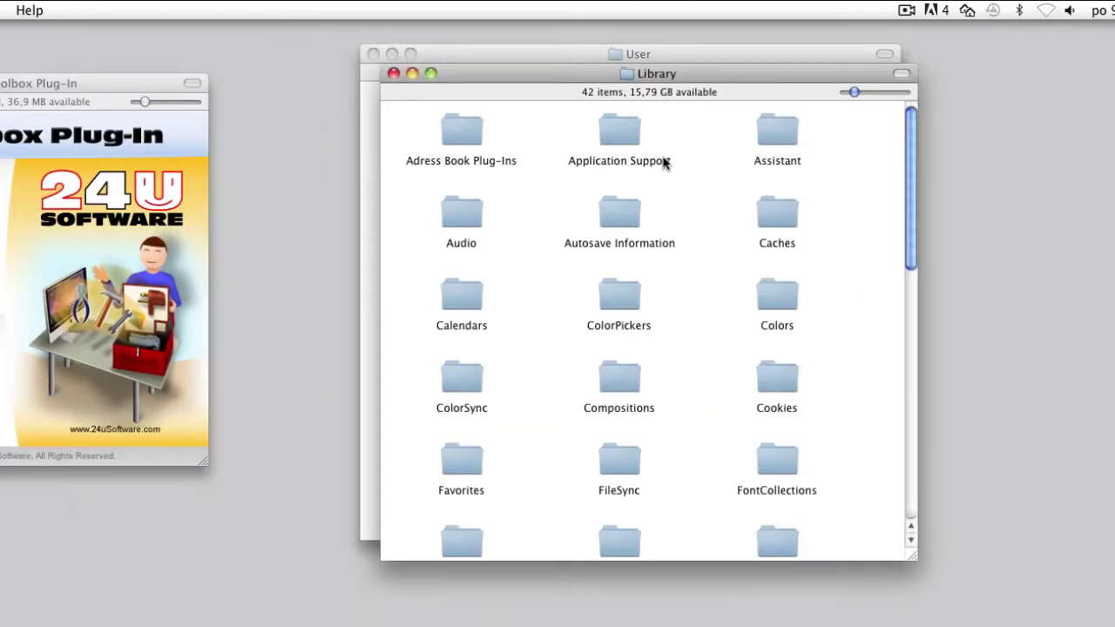
double_click(615, 142)
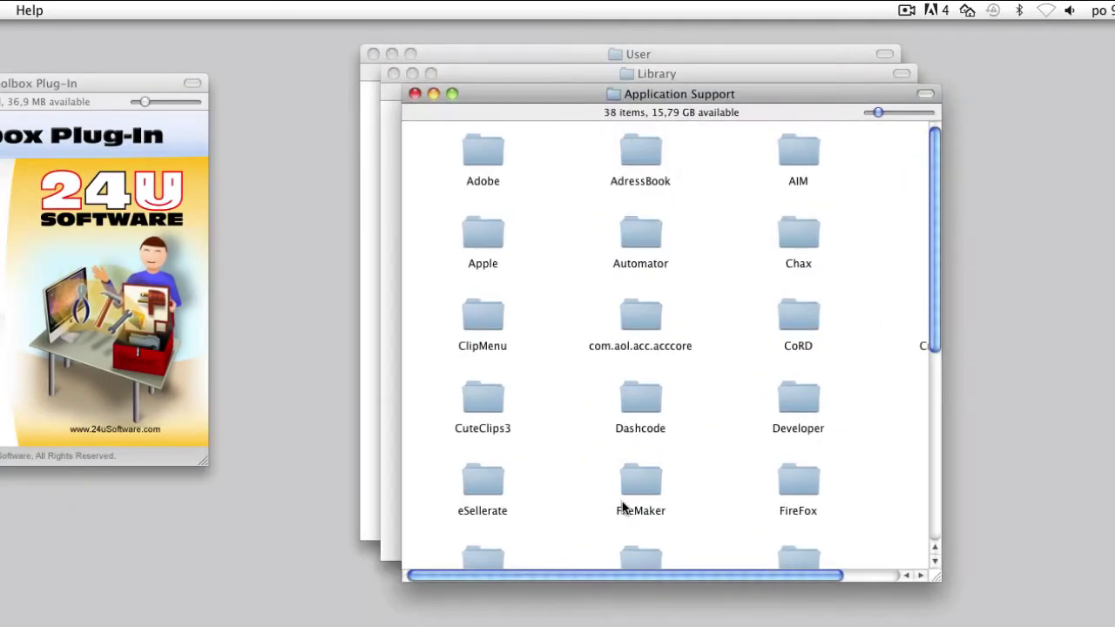
double_click(640, 475)
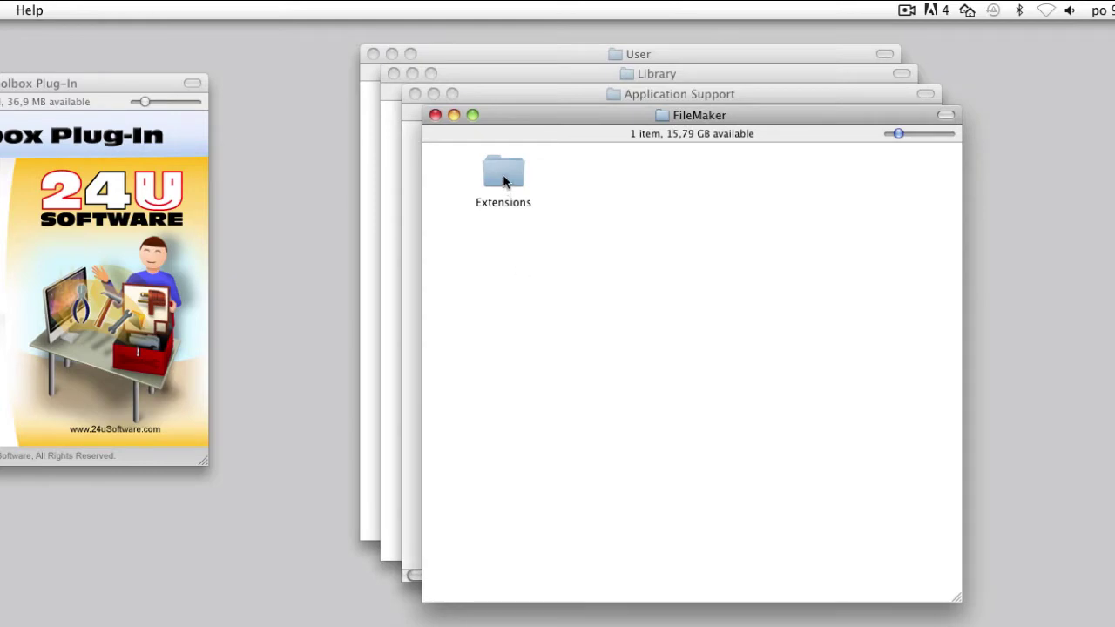
double_click(506, 178)
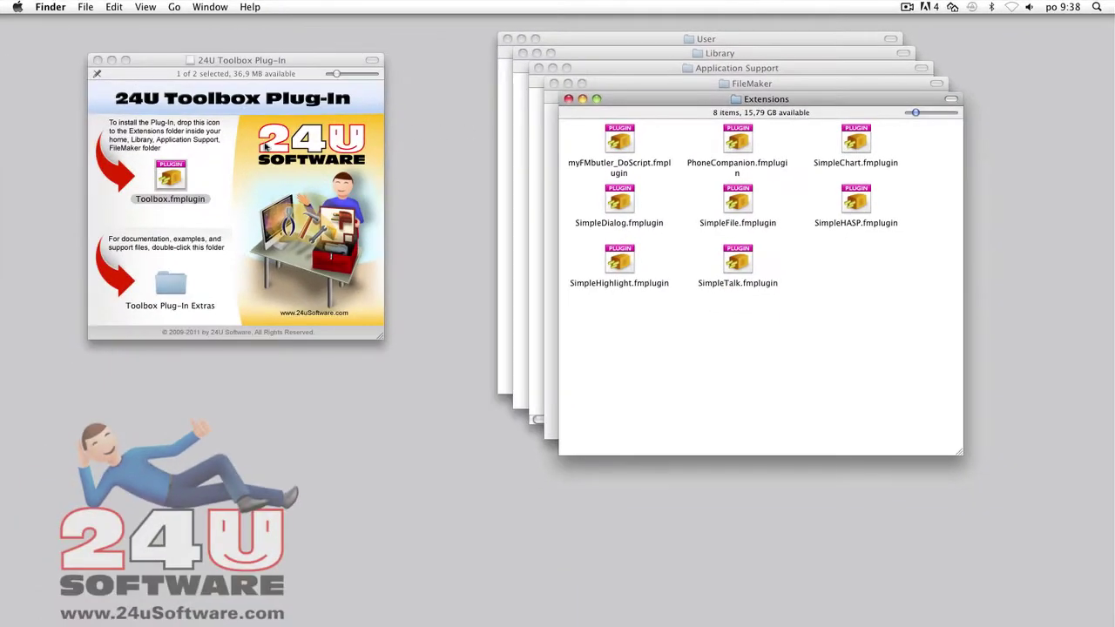
left_click_drag(170, 179, 697, 338)
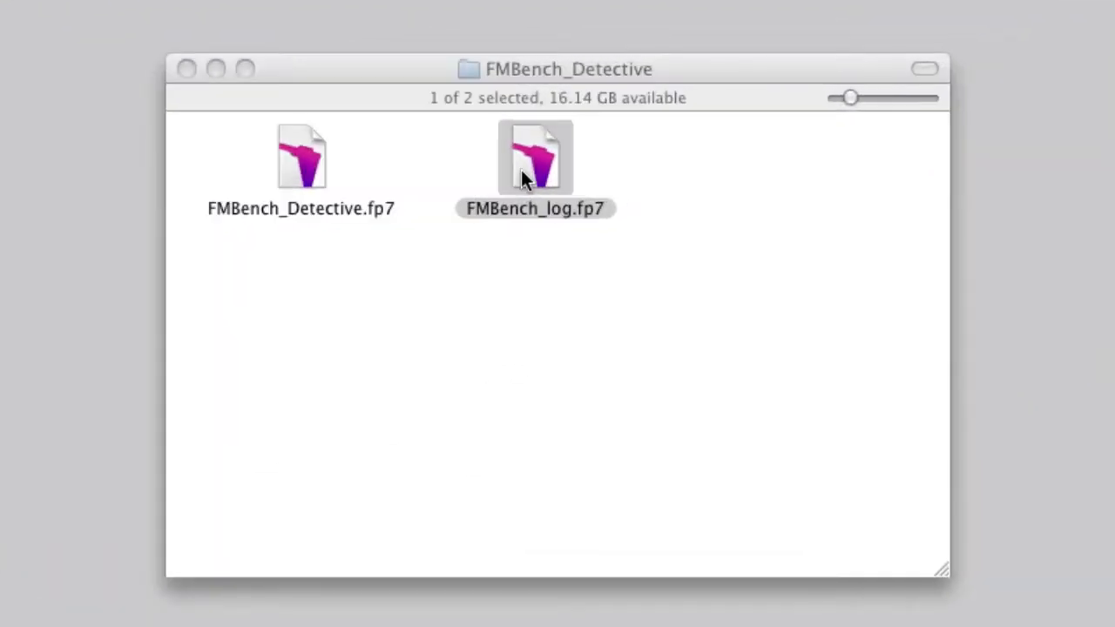
Move FMBench_log.fp7 from the FMBench_Detective folder into My Solution, and open MySolution.fp7, dismissing its About window
left_click(832, 110)
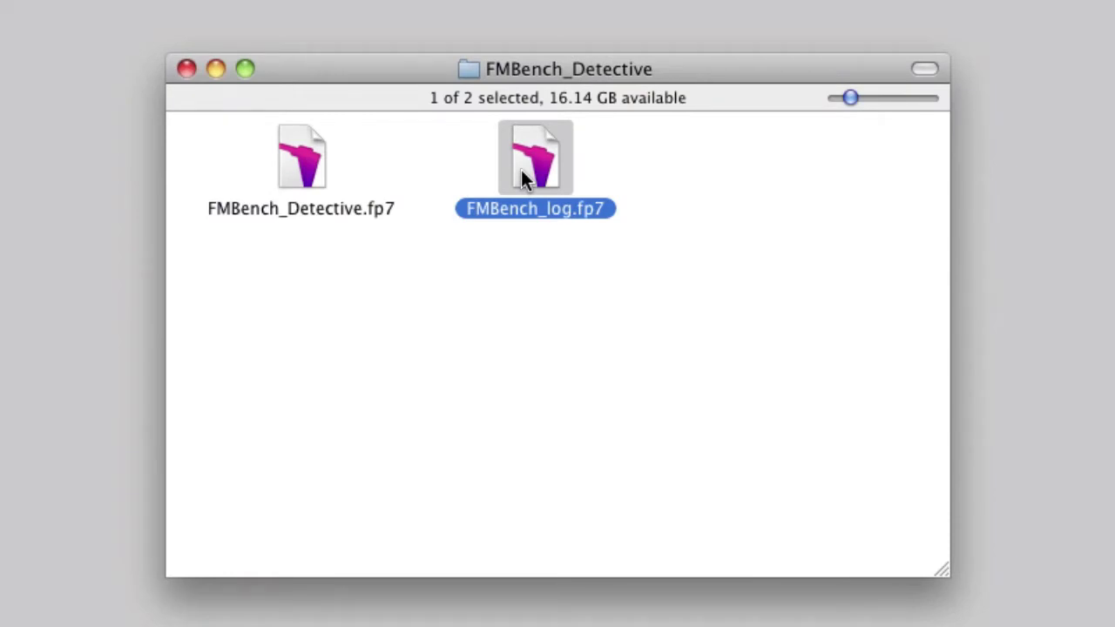
left_click_drag(521, 174, 510, 441)
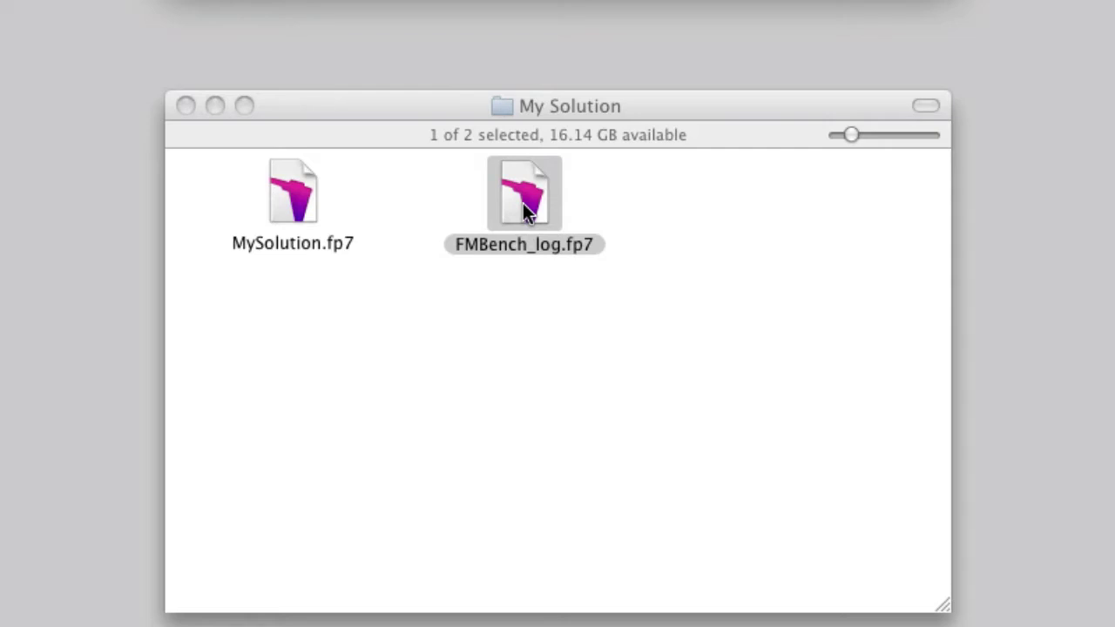
double_click(292, 196)
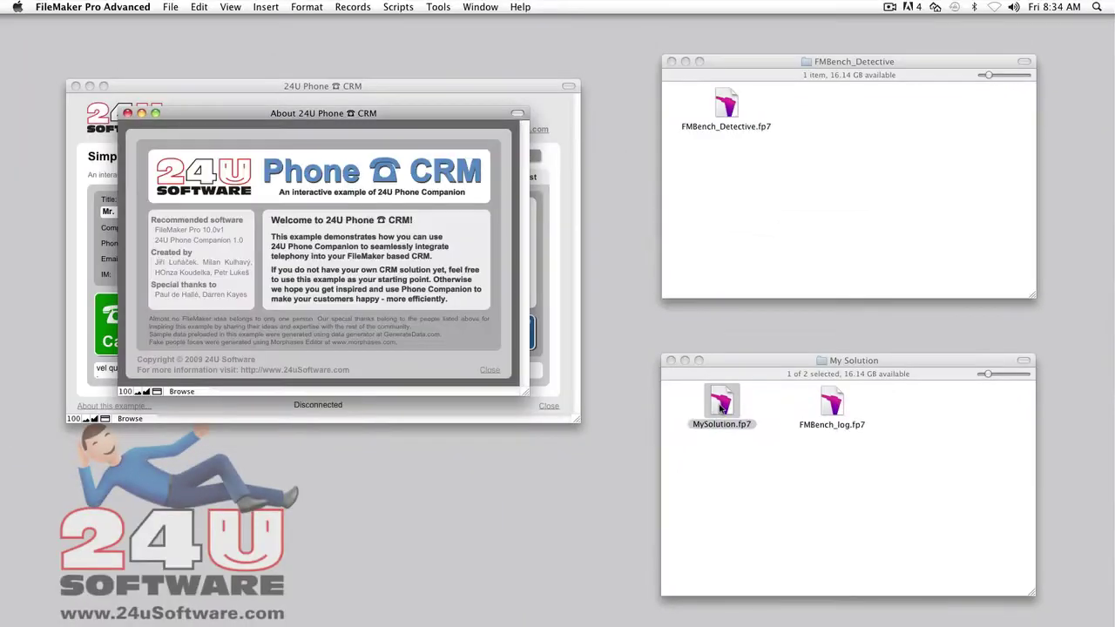
left_click(490, 371)
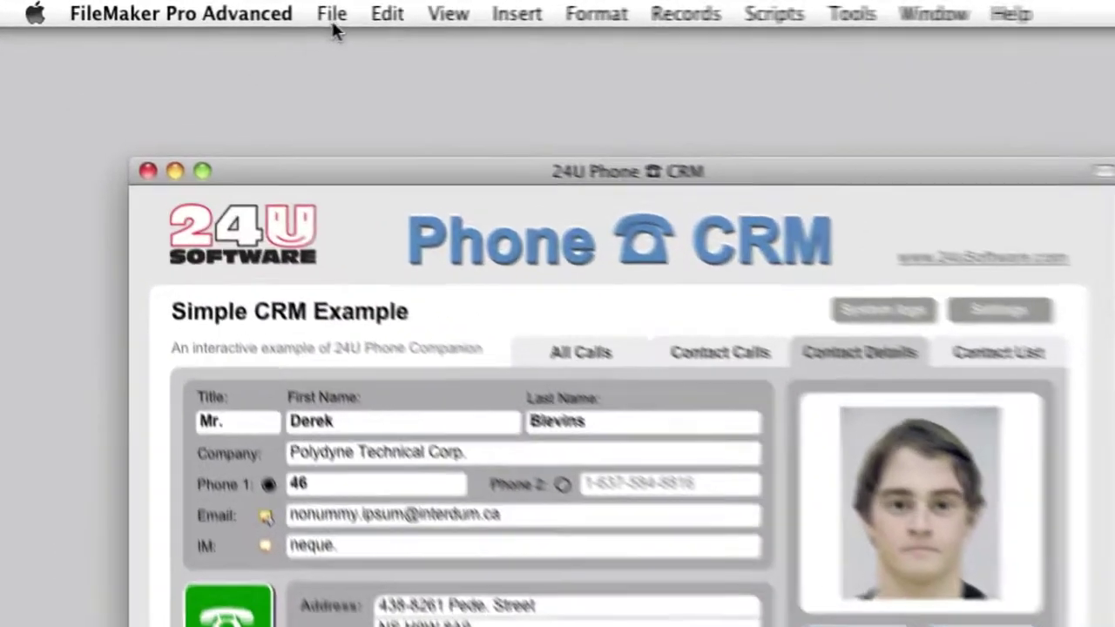
Add FMBench_log.fp7 from the My Solution folder as a FileMaker external data source in MySolution
left_click(171, 8)
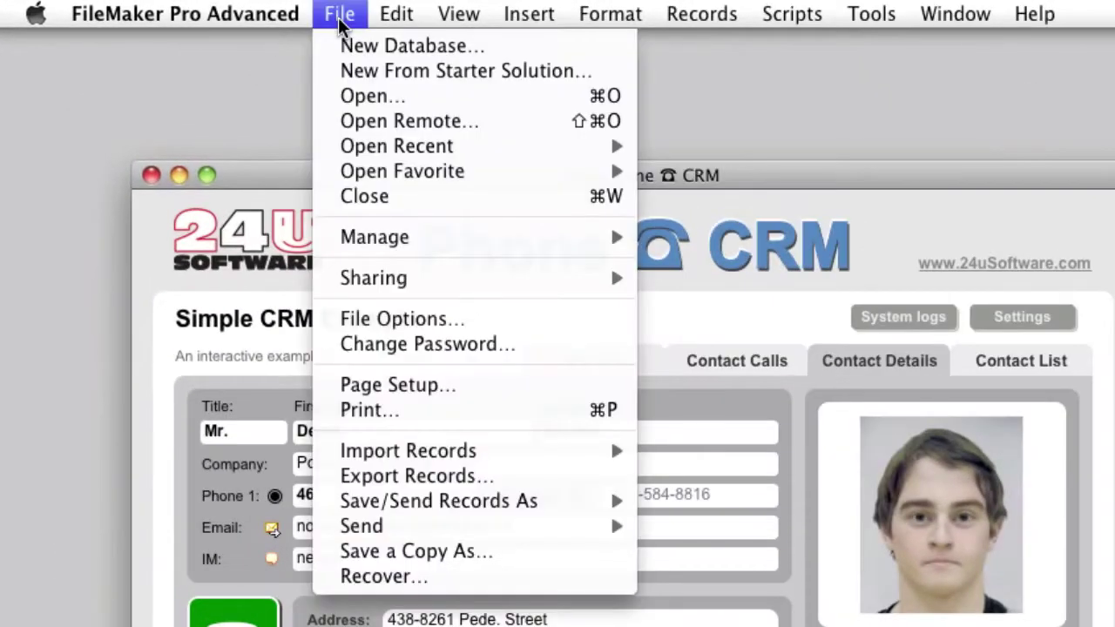
mouse_move(371, 240)
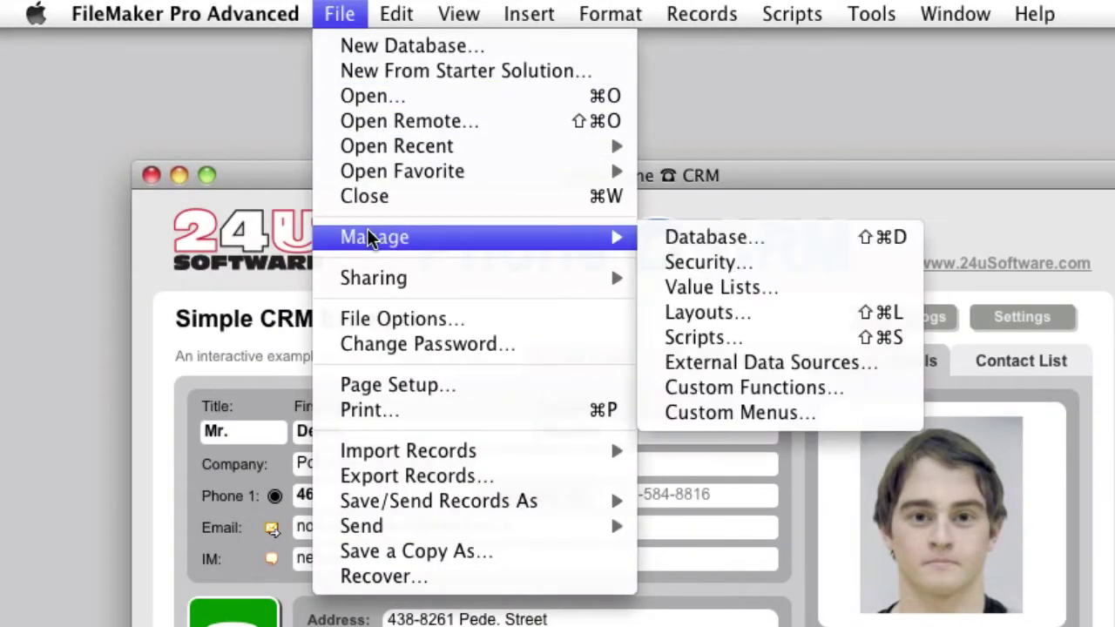
left_click(756, 366)
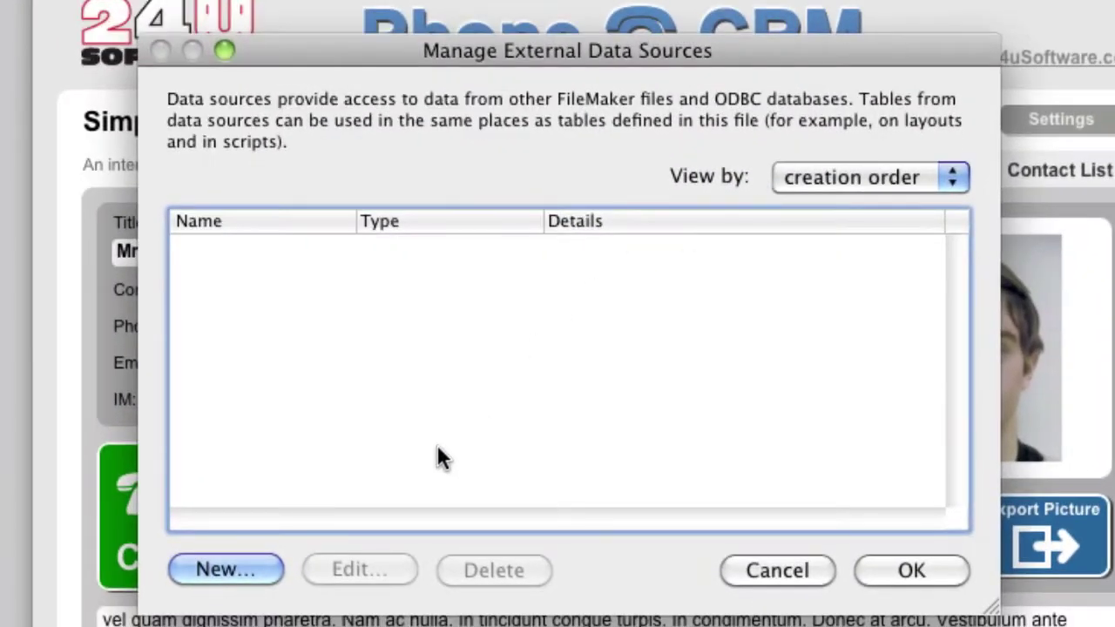
left_click(228, 570)
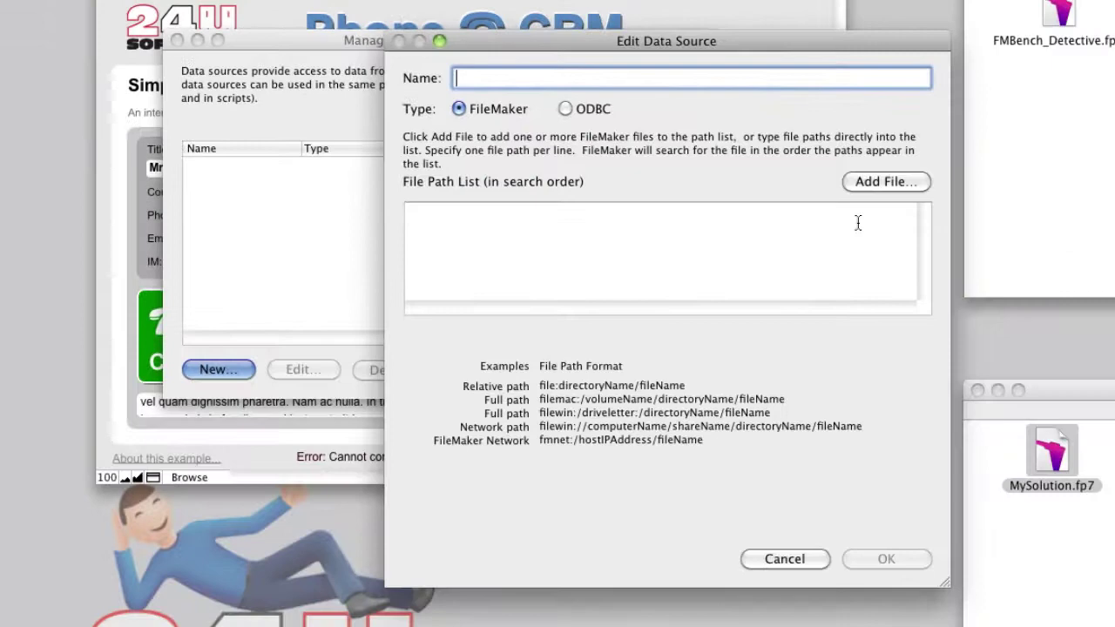
left_click(888, 183)
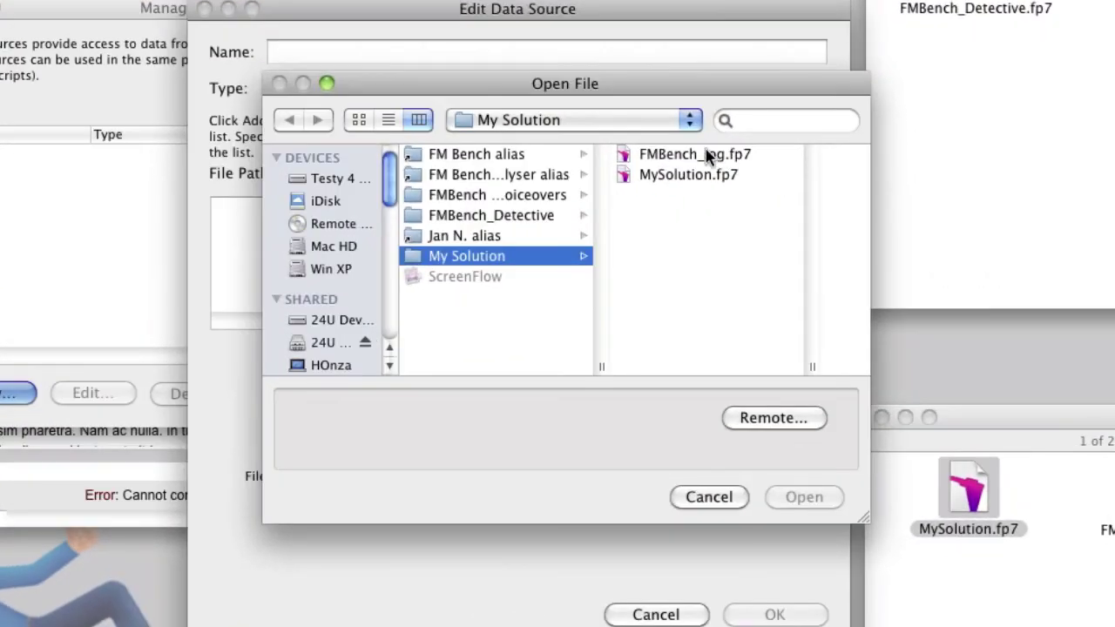
left_click(707, 155)
left_click(803, 498)
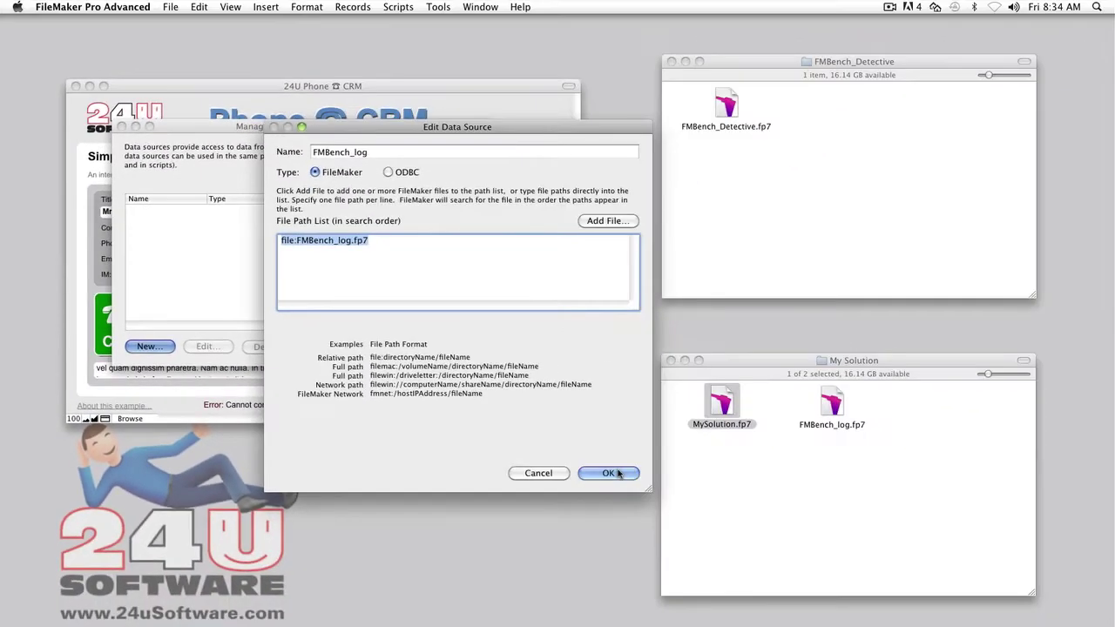
left_click(903, 559)
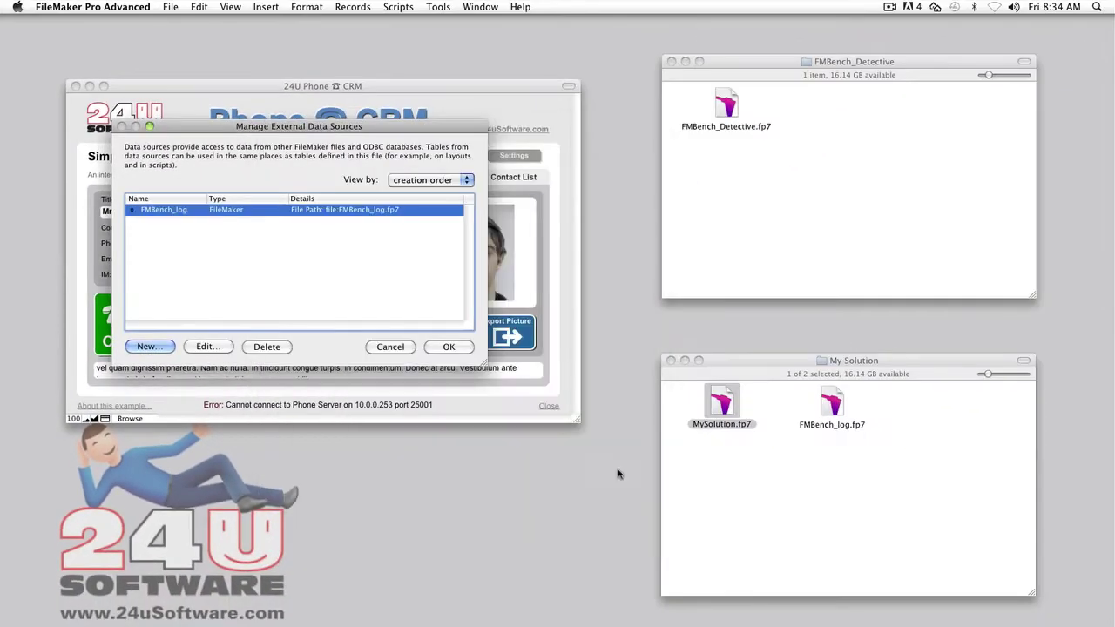
left_click(466, 348)
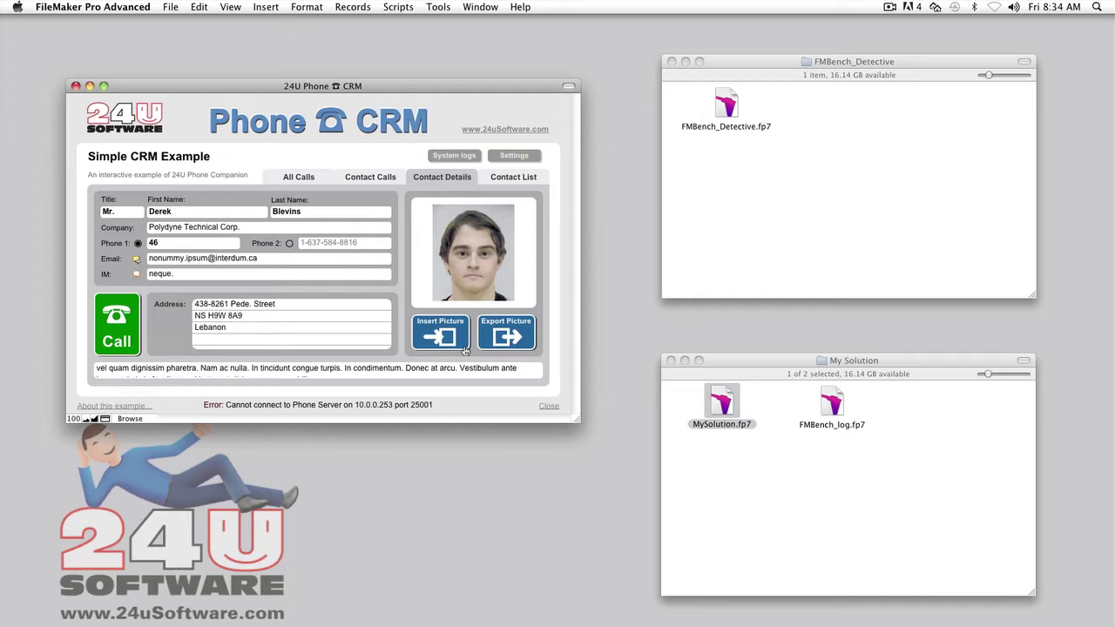
Add the FMBench_log table from the FMBench_log data source to MySolution's relationships graph and save the database changes
left_click(171, 7)
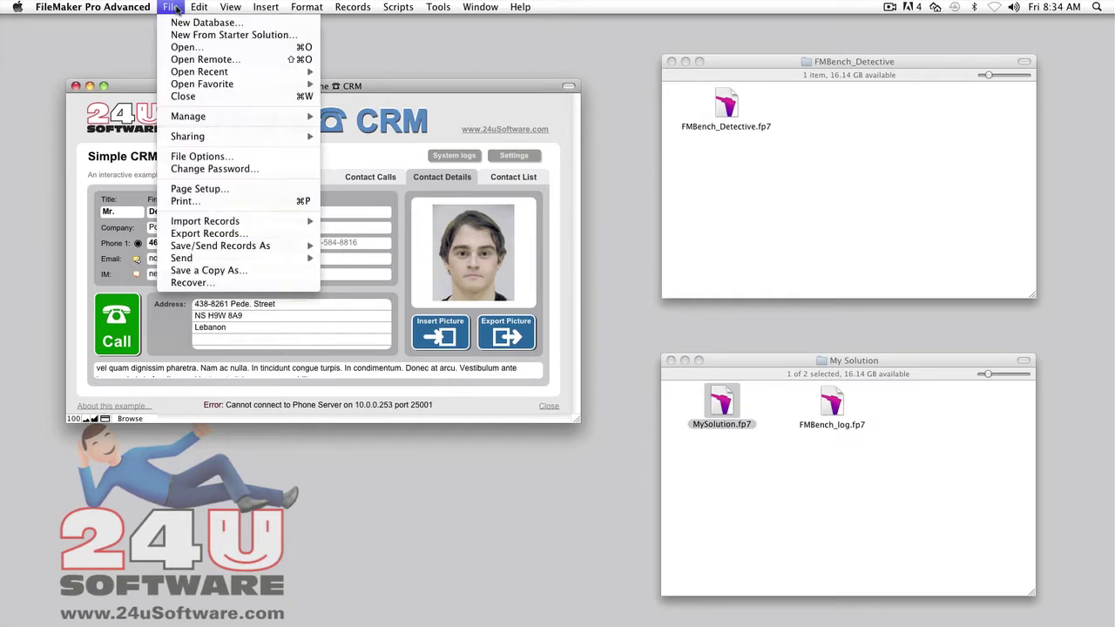
mouse_move(193, 117)
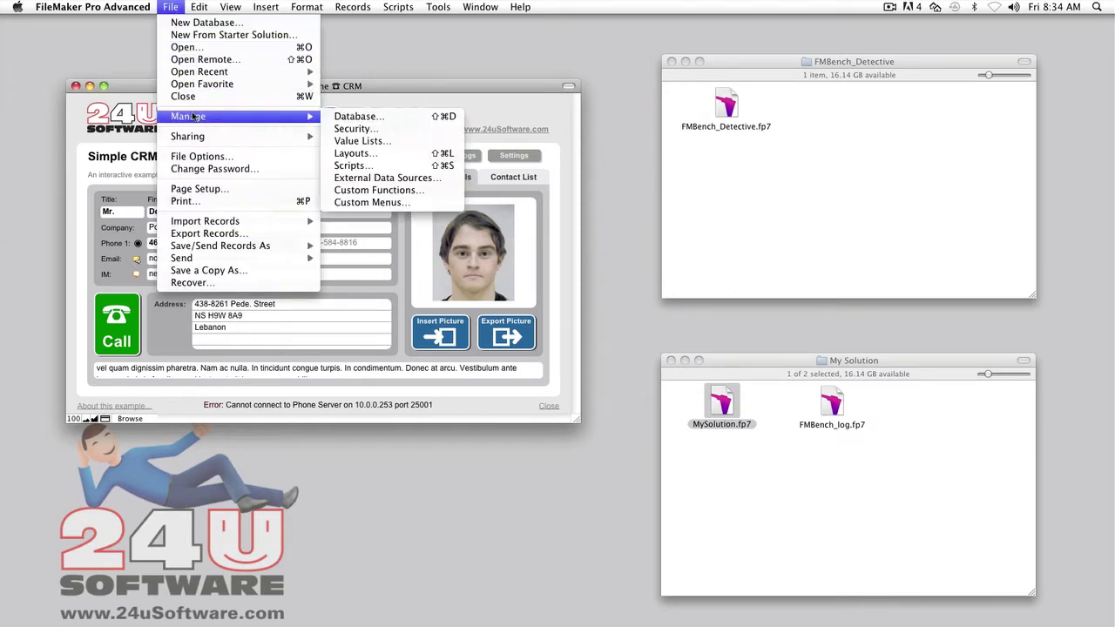
left_click(353, 116)
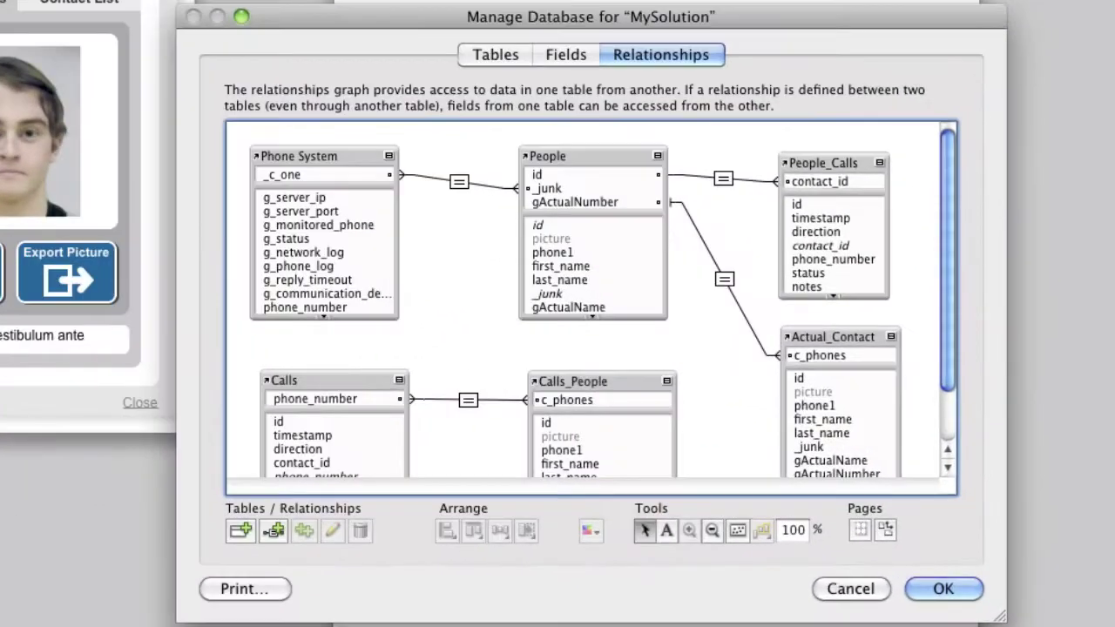
left_click(242, 529)
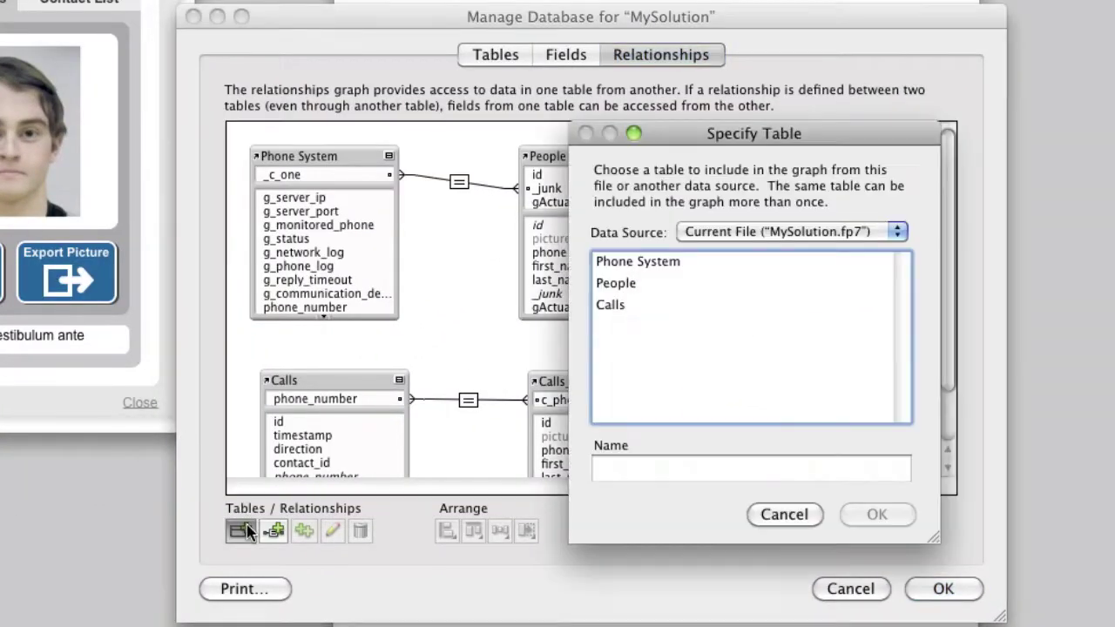
left_click(719, 233)
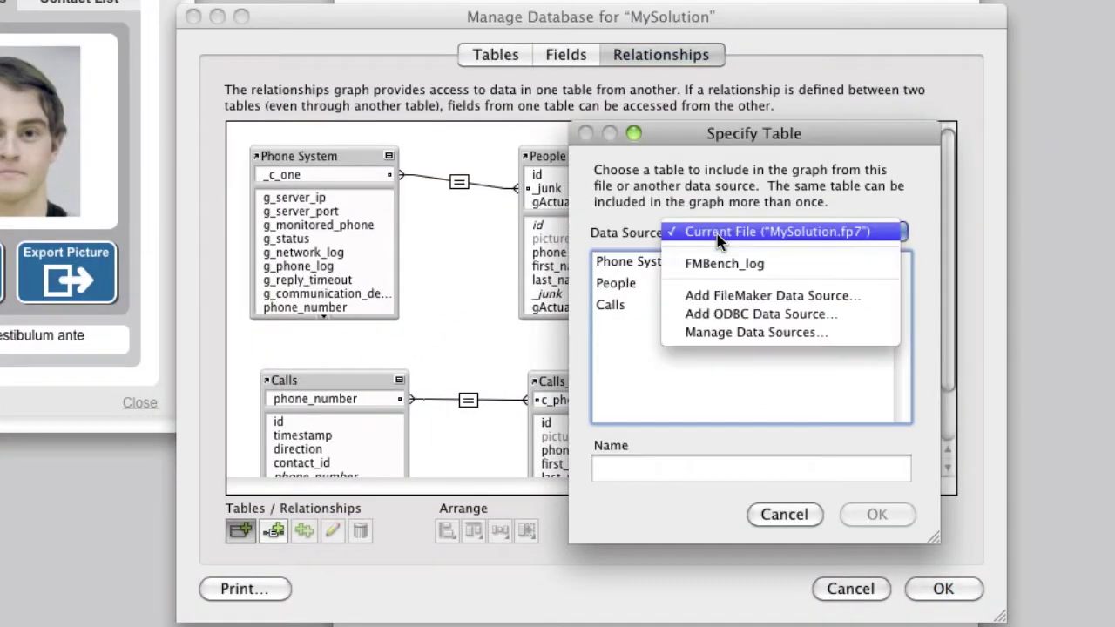
left_click(719, 264)
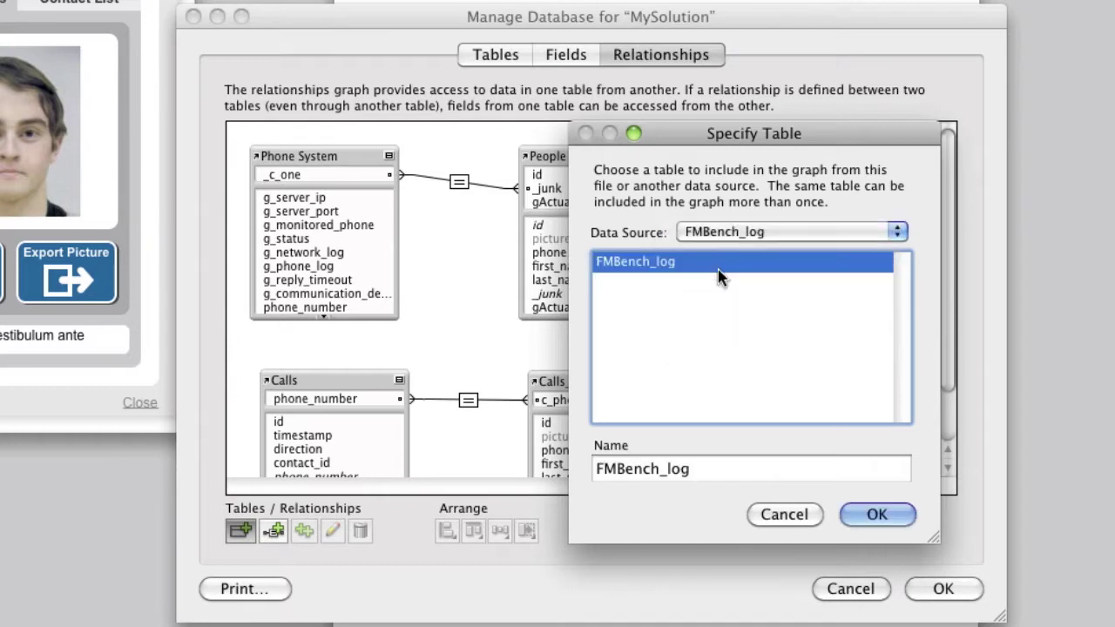
left_click(897, 515)
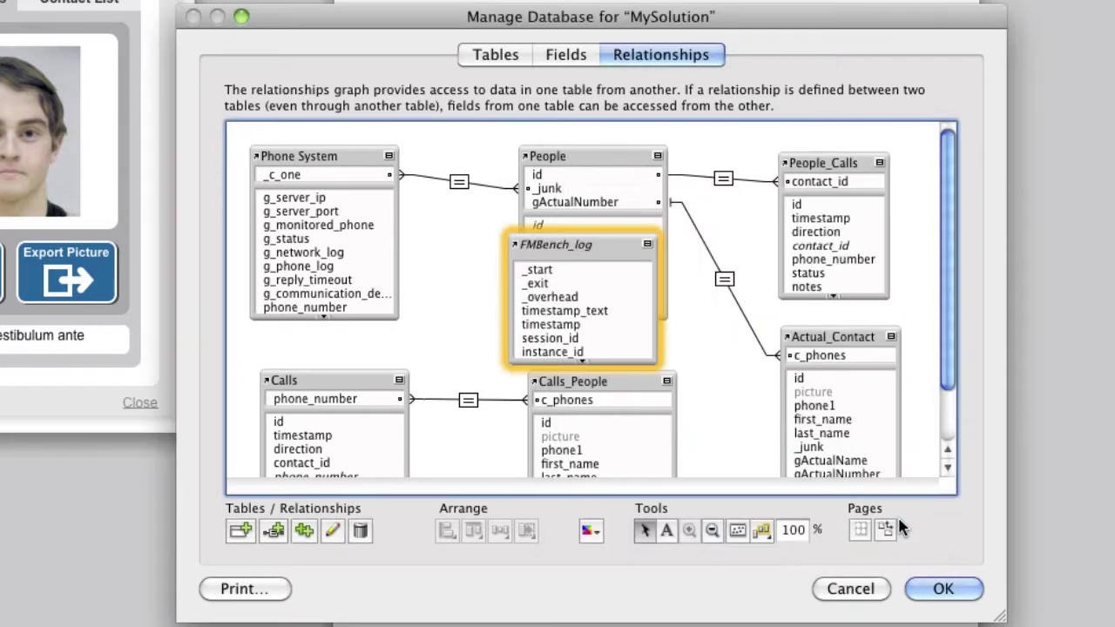
left_click(946, 589)
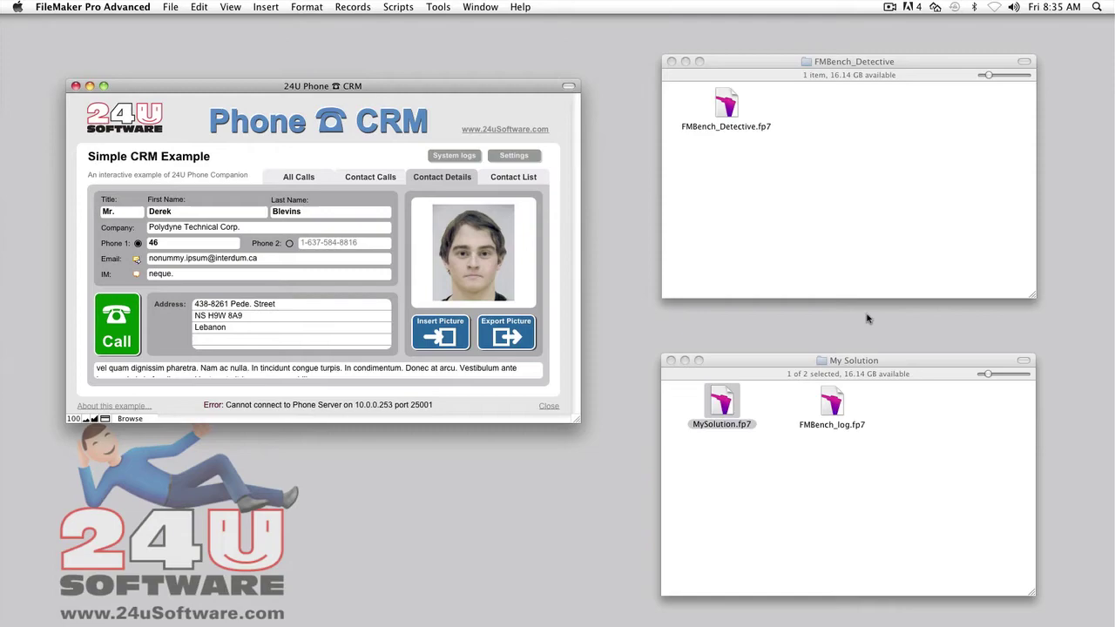
Open FMBench_Detective.fp7 and copy all three of its FMBench custom functions
double_click(726, 112)
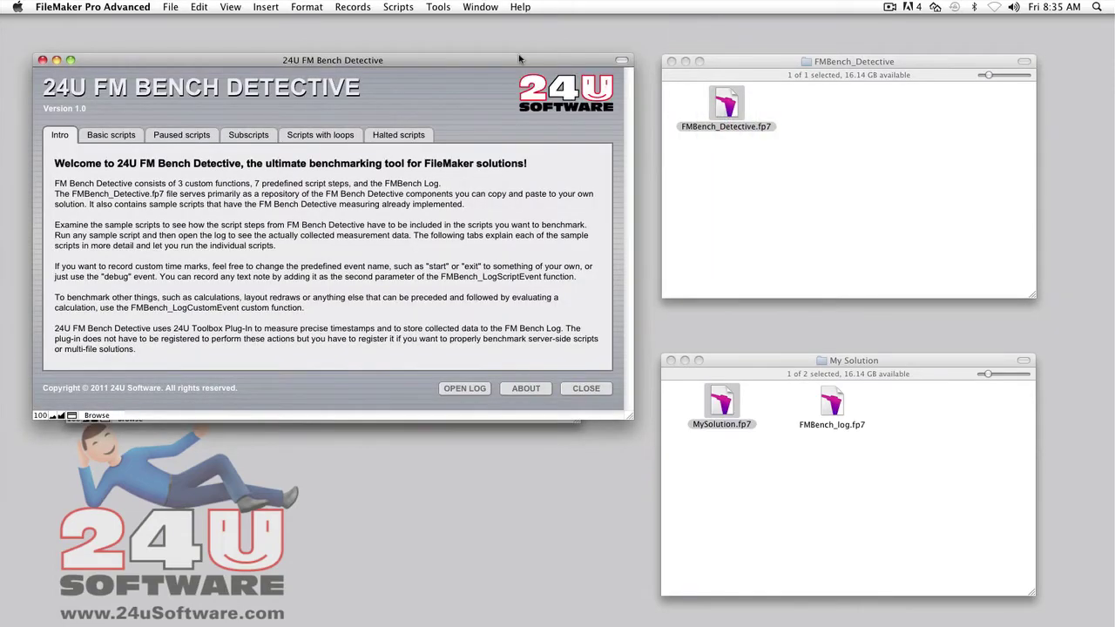
left_click_drag(519, 58, 518, 257)
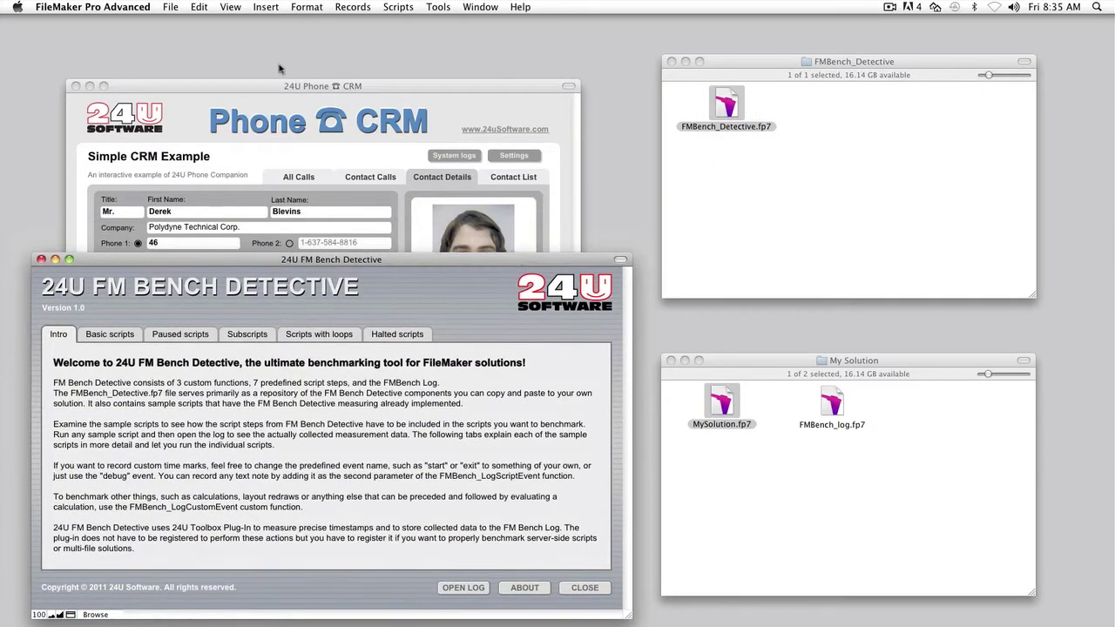
left_click(171, 7)
mouse_move(209, 122)
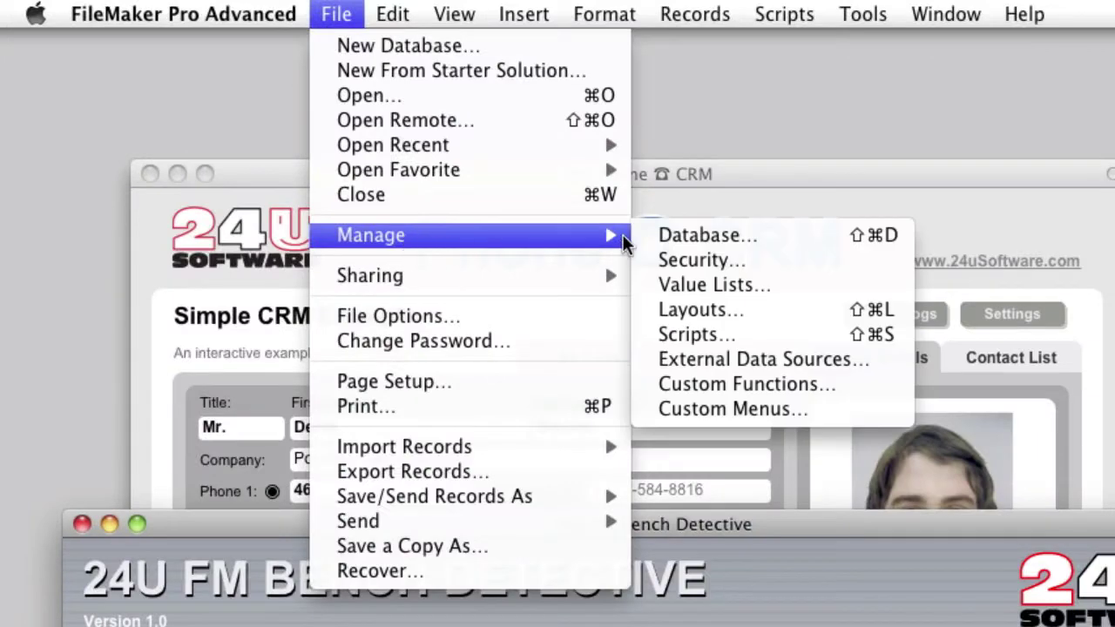
left_click(758, 383)
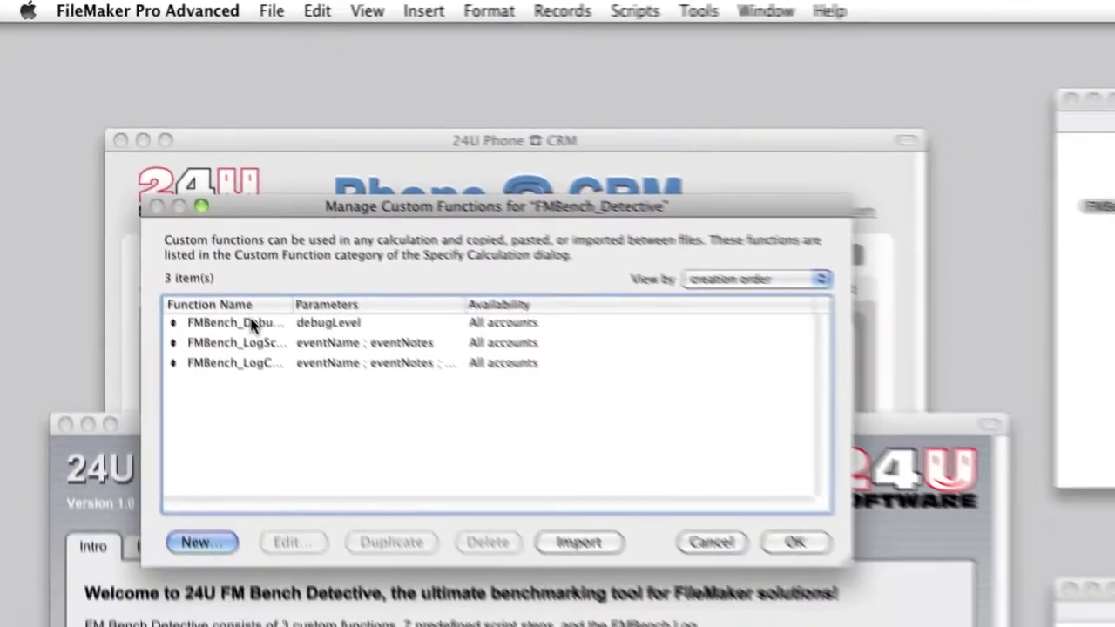
left_click(253, 325)
left_click(252, 364, "shift")
left_click(317, 10)
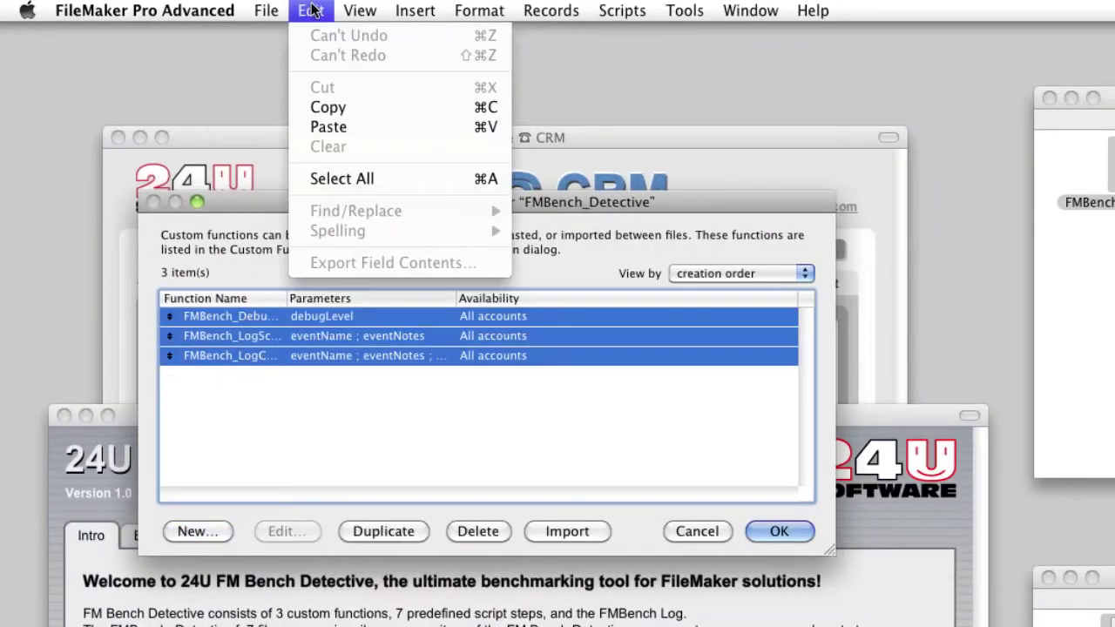
left_click(328, 107)
left_click(779, 531)
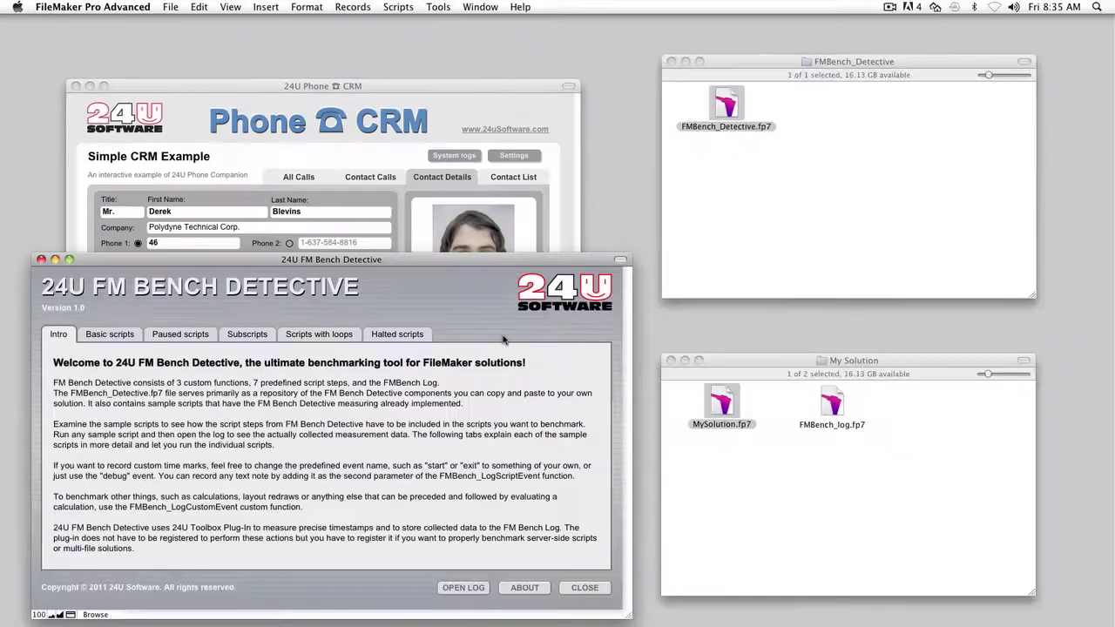
Paste the copied FMBench custom functions into MySolution's custom functions and save them
left_click(335, 135)
left_click(171, 7)
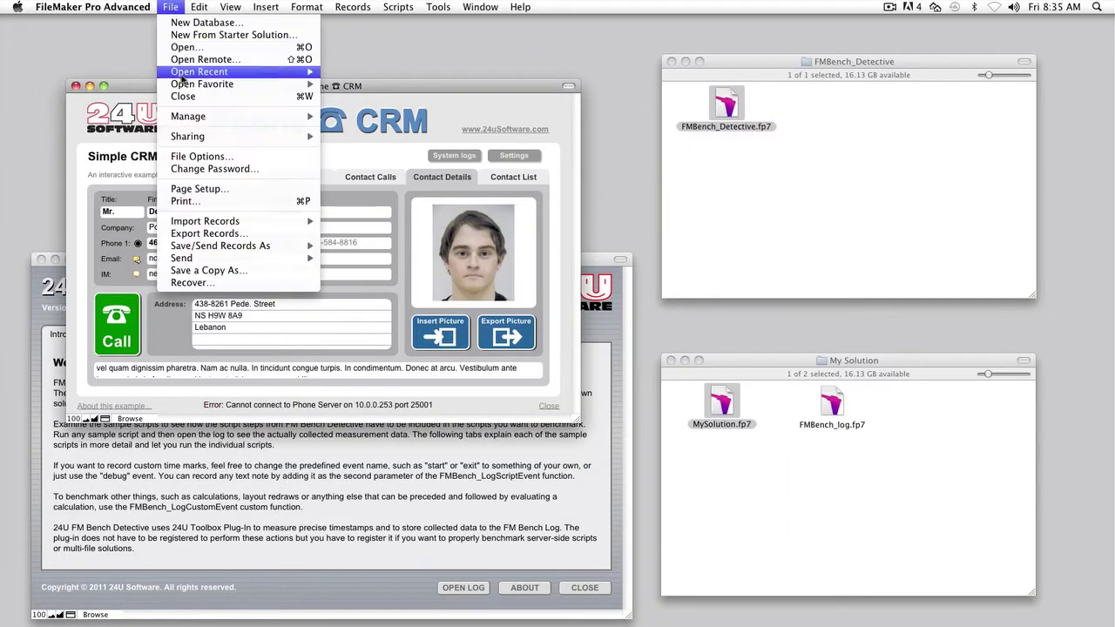
mouse_move(190, 117)
left_click(394, 191)
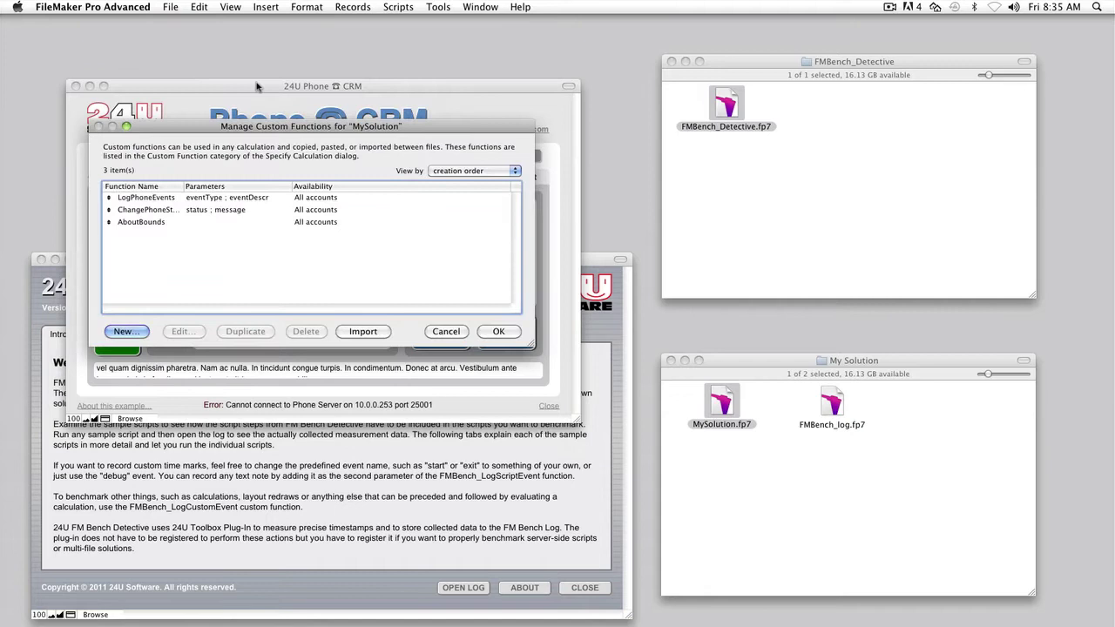
left_click(199, 7)
left_click(207, 83)
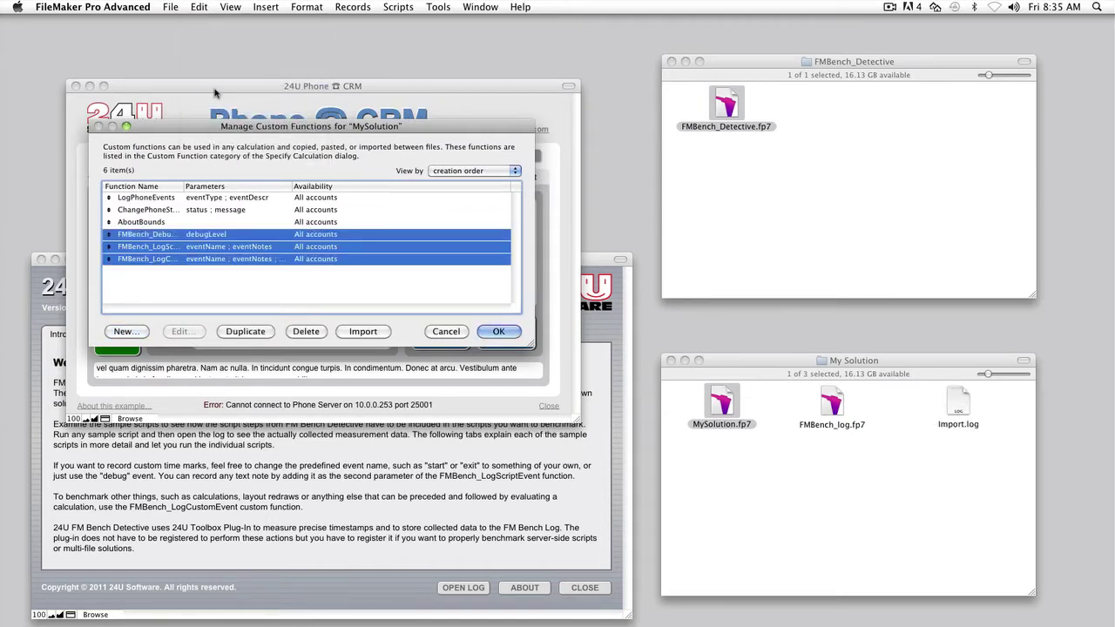
left_click(498, 331)
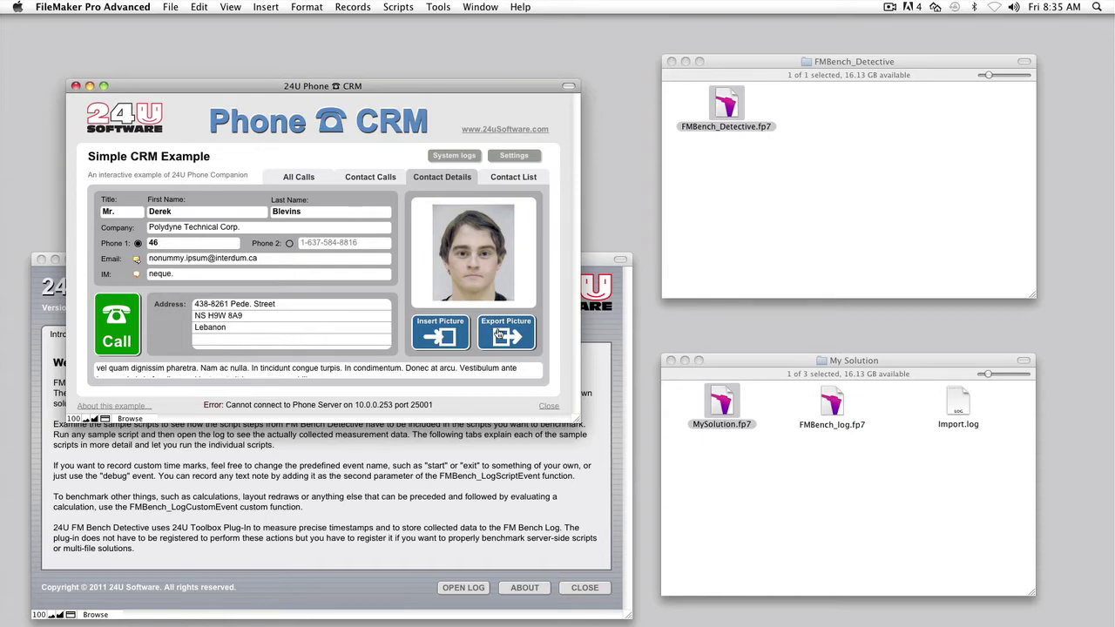
Open the FM Bench Script Steps script in FMBench_Detective and move its window clear of the other script windows
left_click(516, 441)
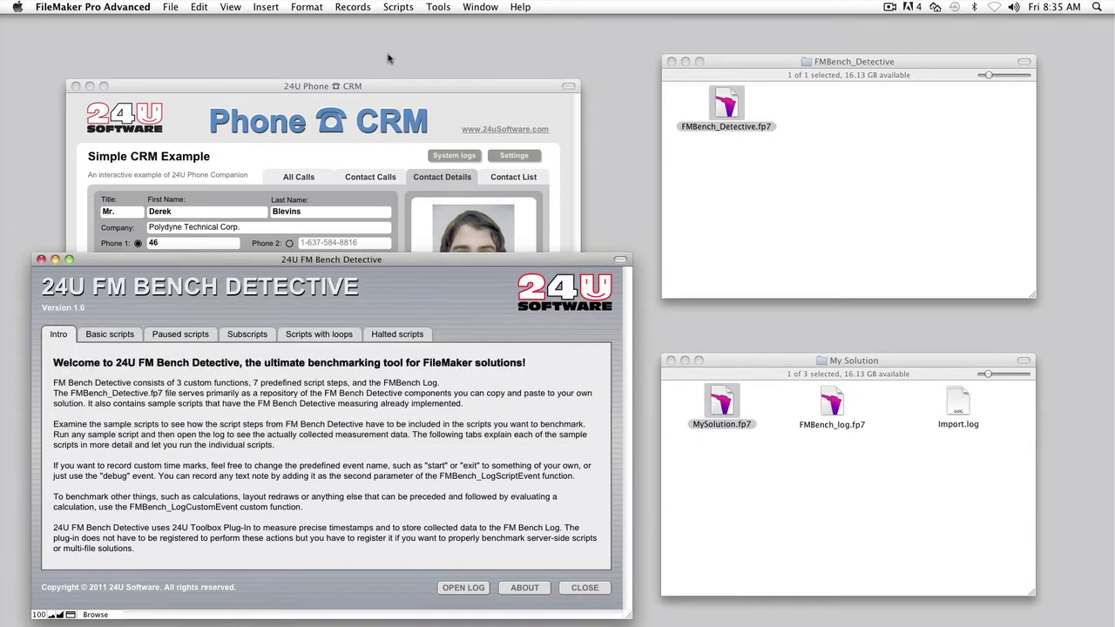
left_click(386, 8)
left_click(390, 24)
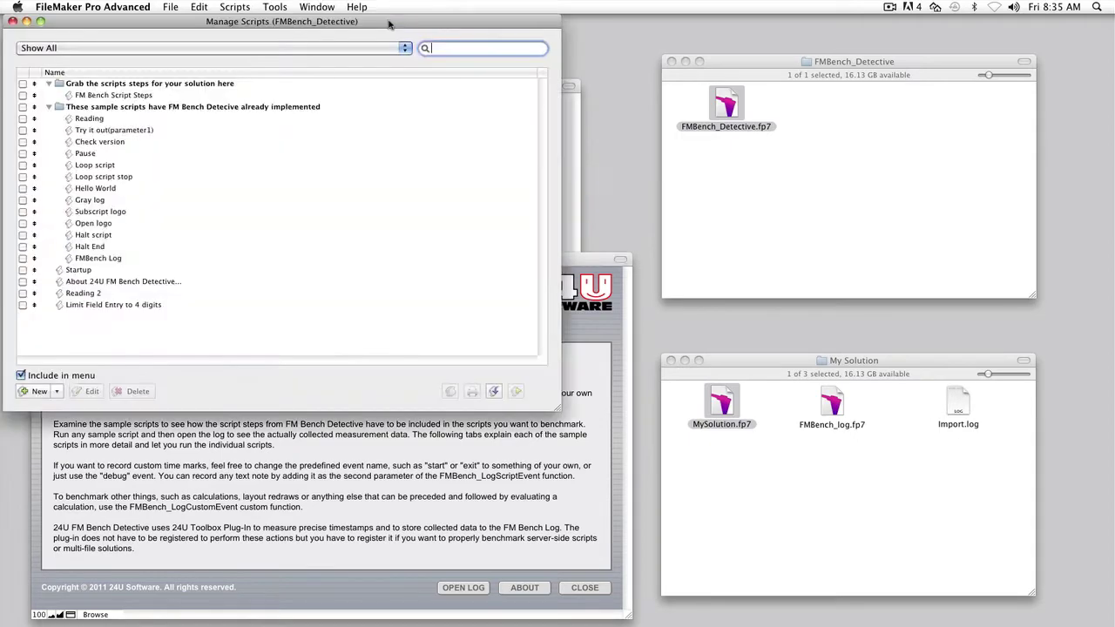
double_click(131, 96)
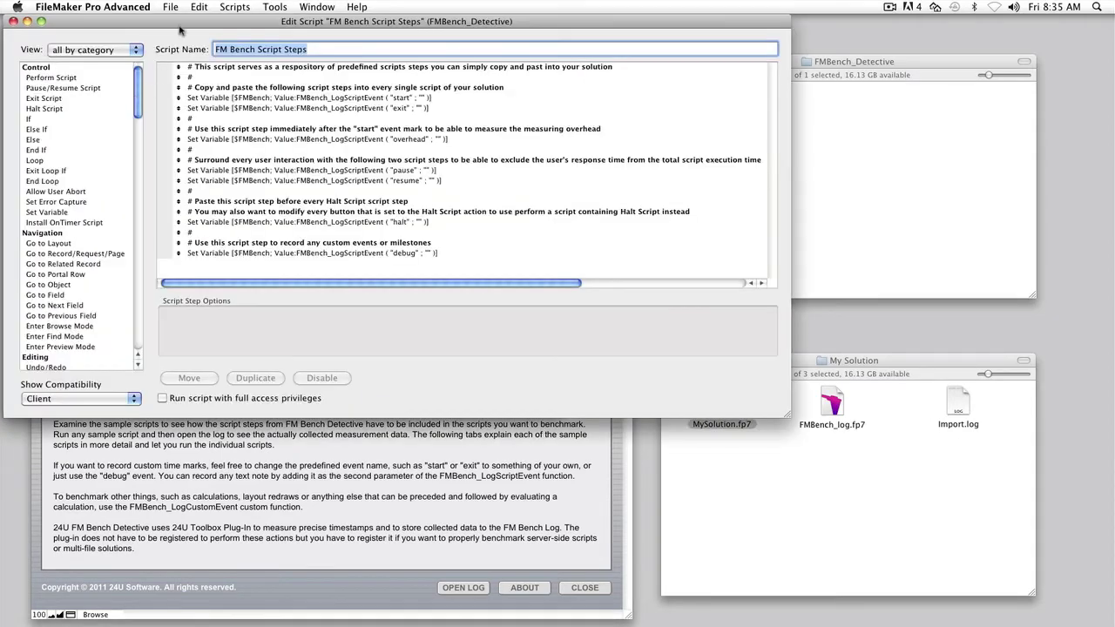
left_click_drag(181, 21, 529, 276)
Open MySolution's Call (local device; number) script for editing and place its window beside the FM Bench Script Steps window
left_click(576, 142)
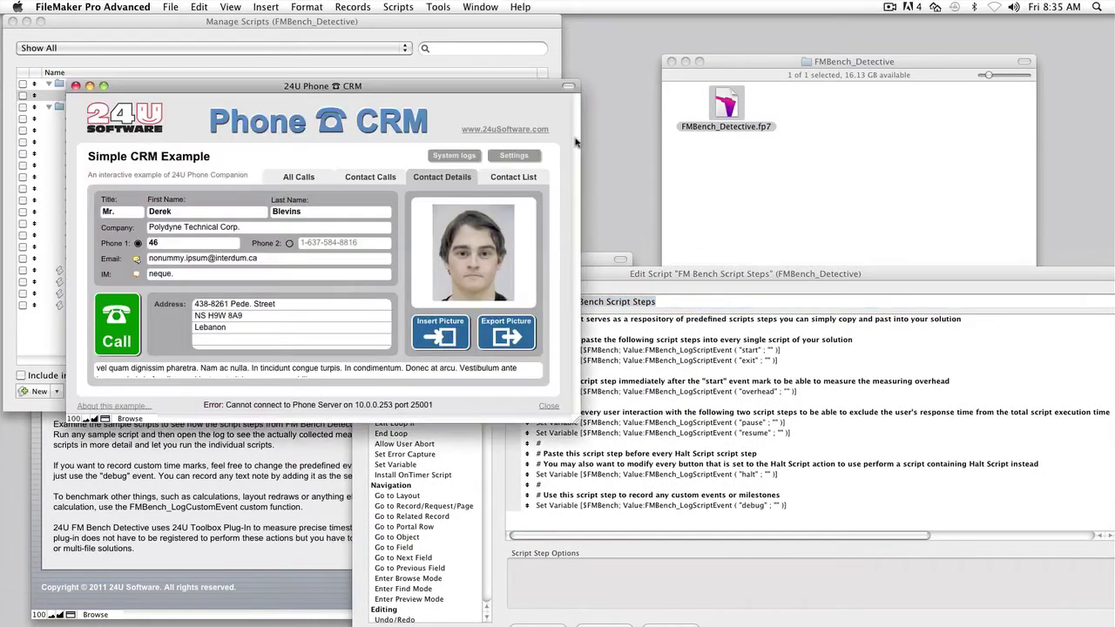
left_click(395, 7)
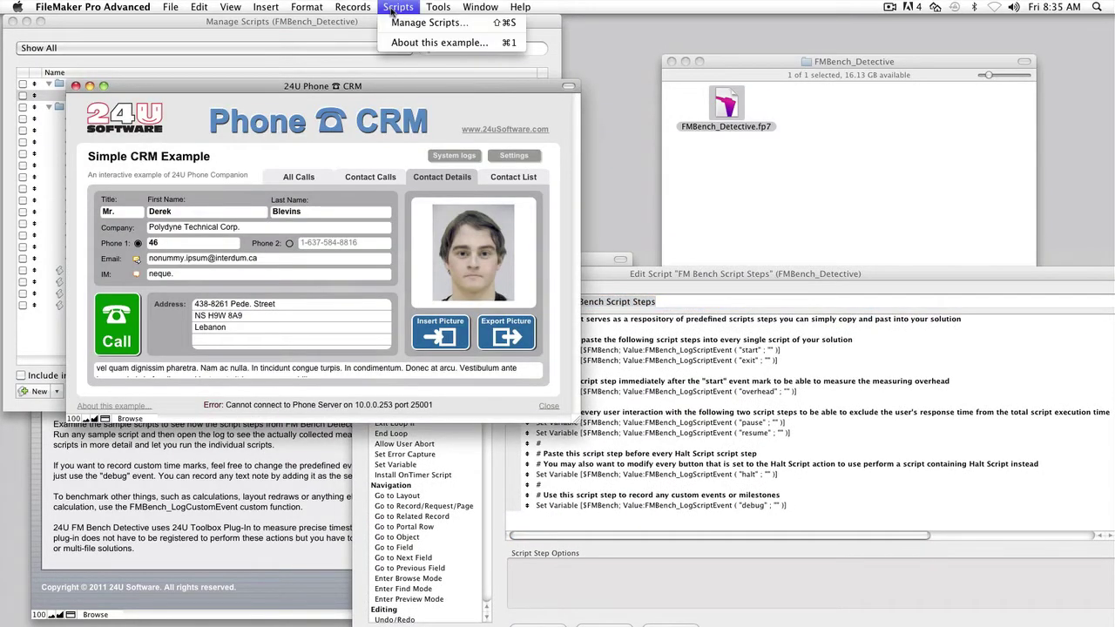
left_click(395, 24)
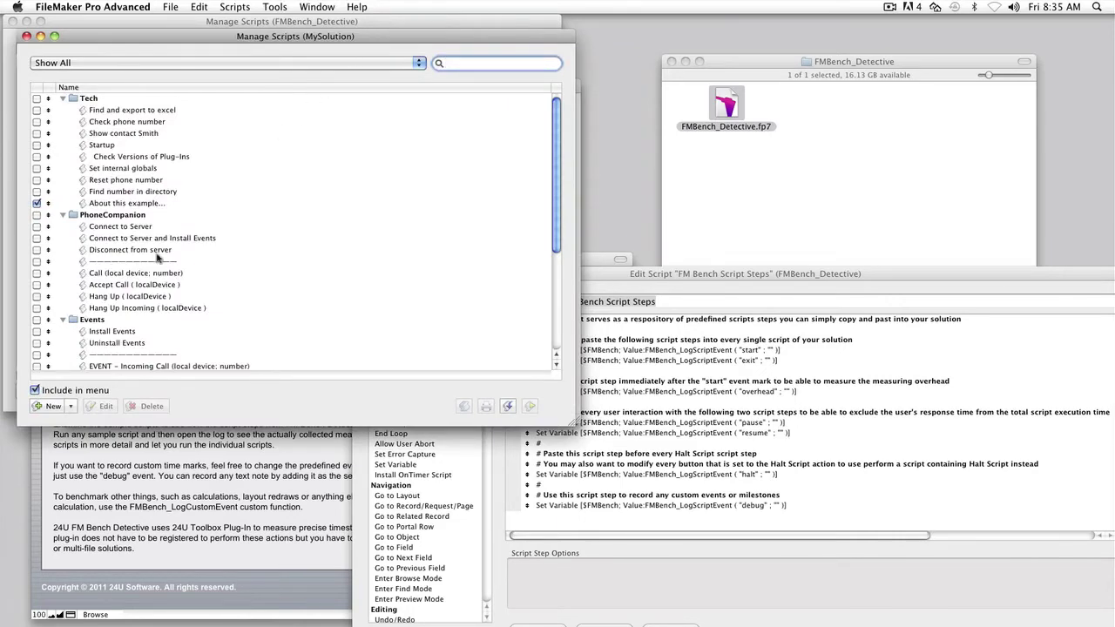
double_click(139, 274)
left_click_drag(447, 275, 126, 21)
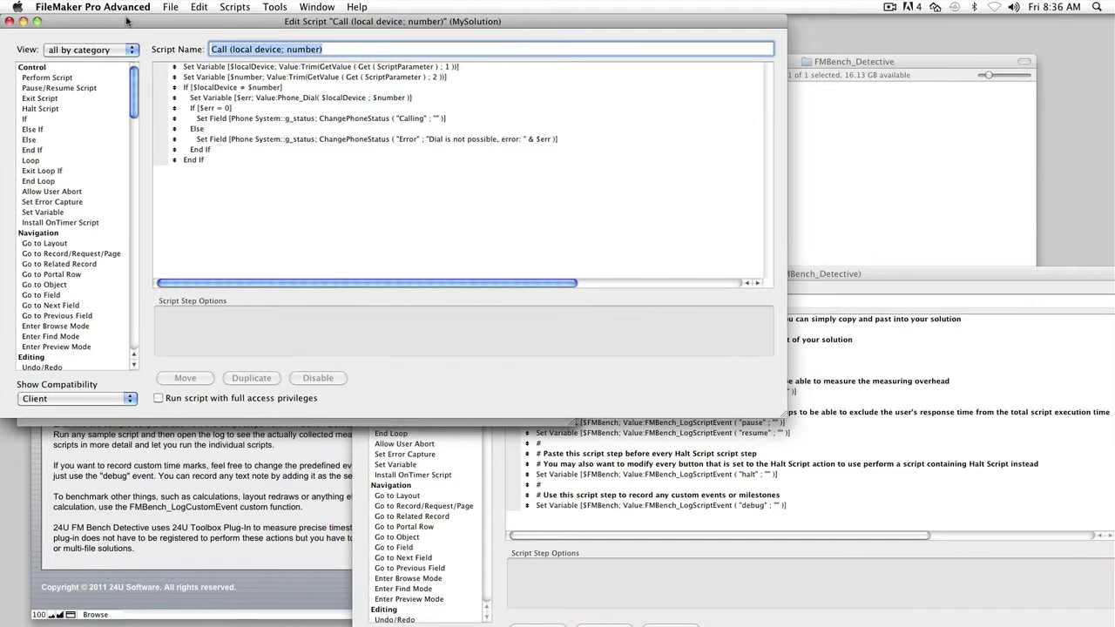
Copy the FMBench_LogScriptEvent "start" step from FM Bench Script Steps to the beginning of the Call (local device; number) script
left_click(807, 276)
left_click(745, 348)
key("super+c")
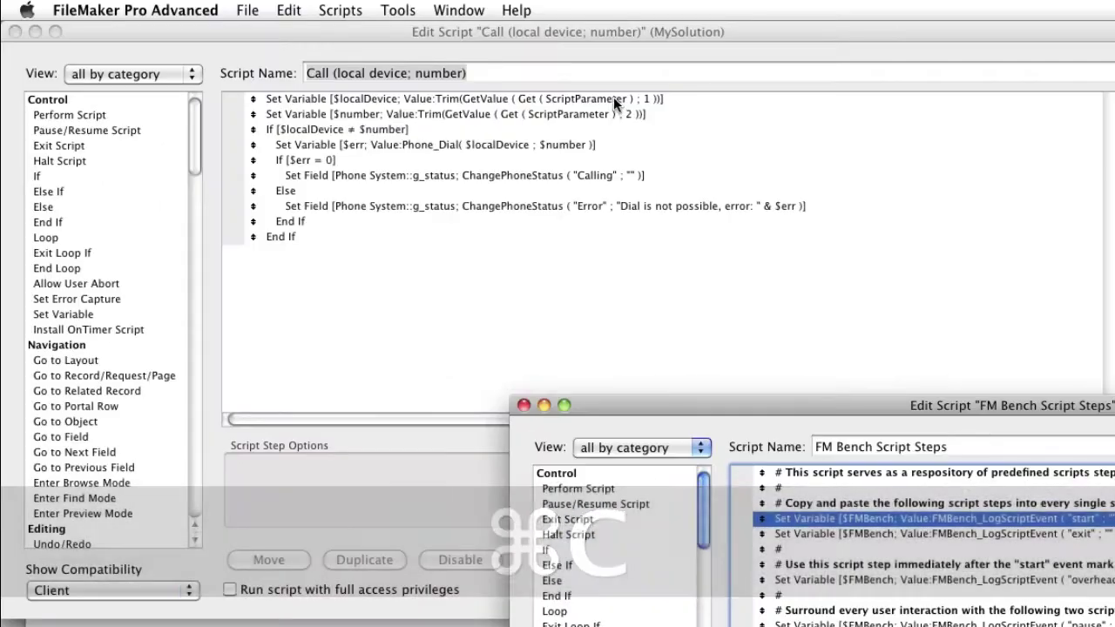
left_click(613, 97)
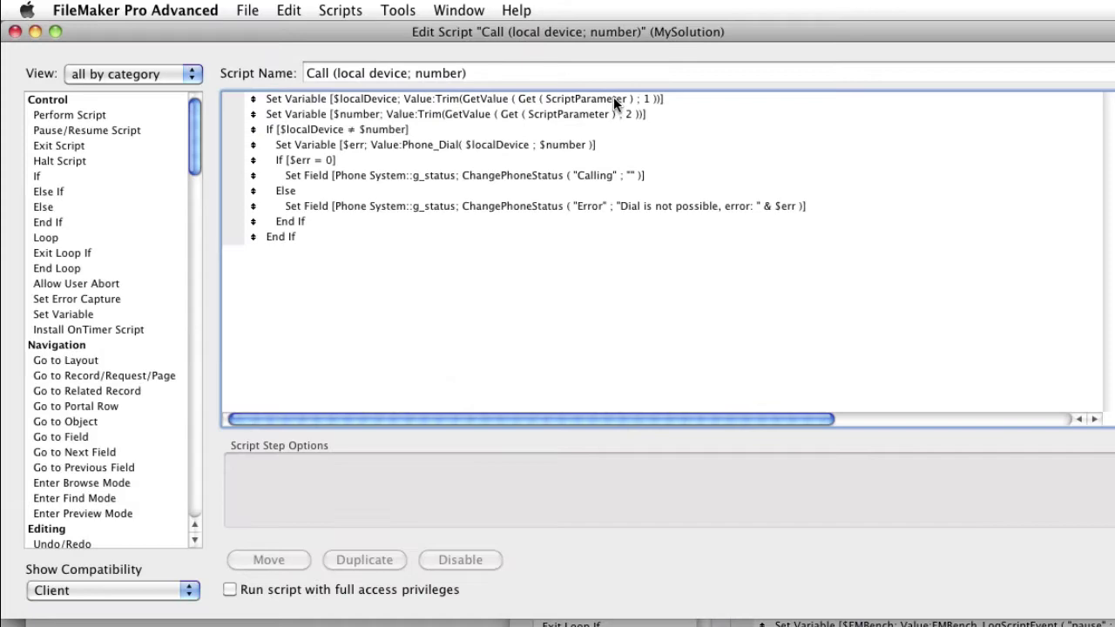
left_click(614, 96)
key("super+v")
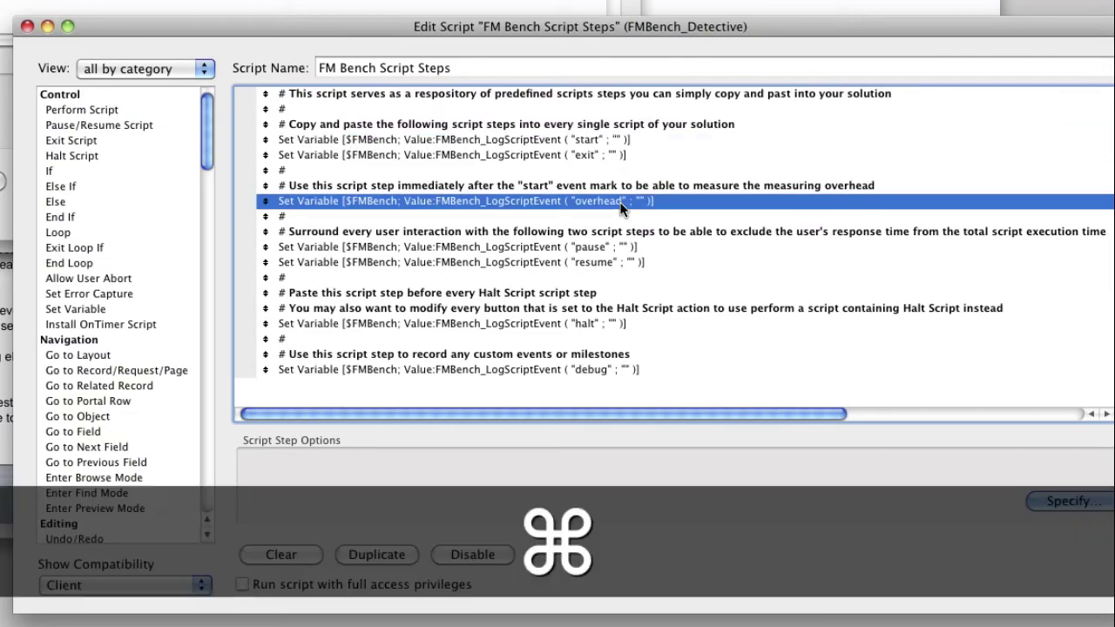
Copy the FMBench "overhead" step into the Call (local device; number) script directly after its "start" step
key("super+c")
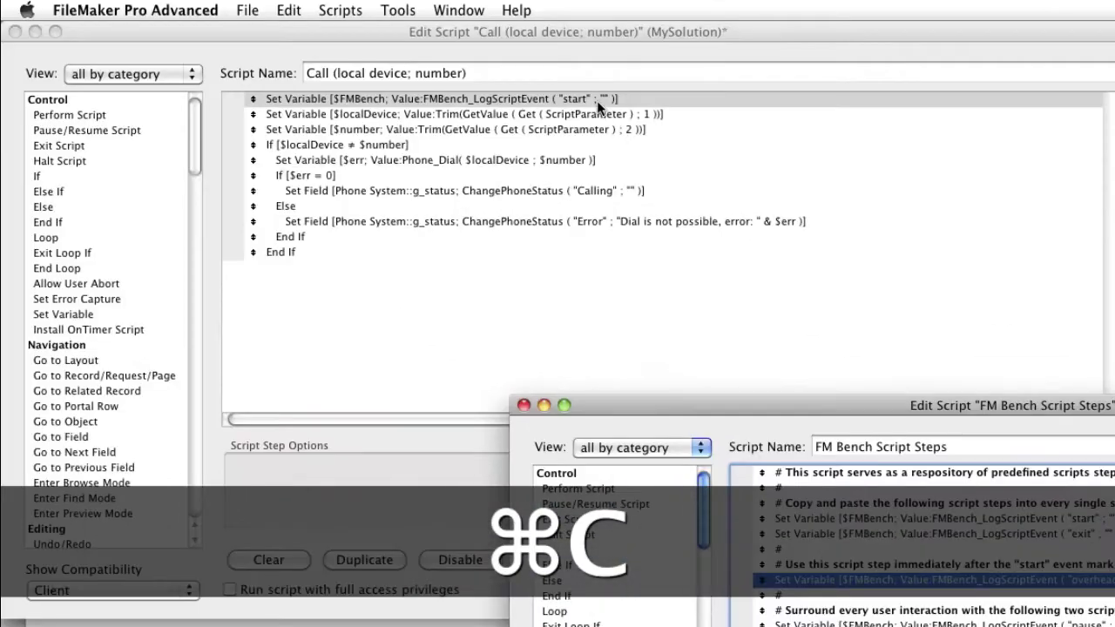
left_click(597, 99)
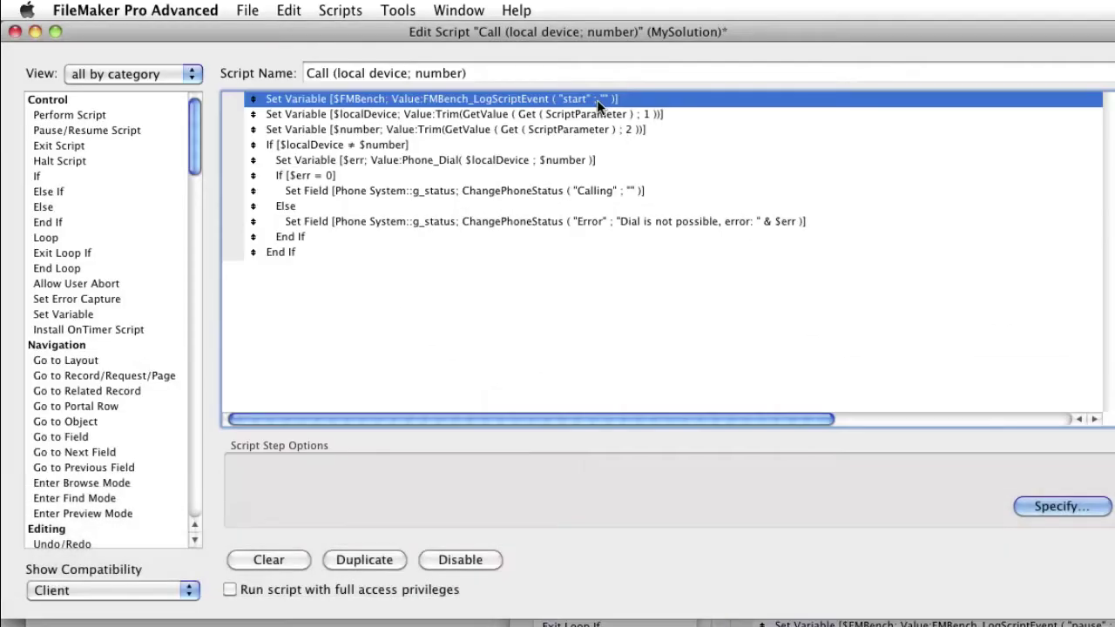
key("super+v")
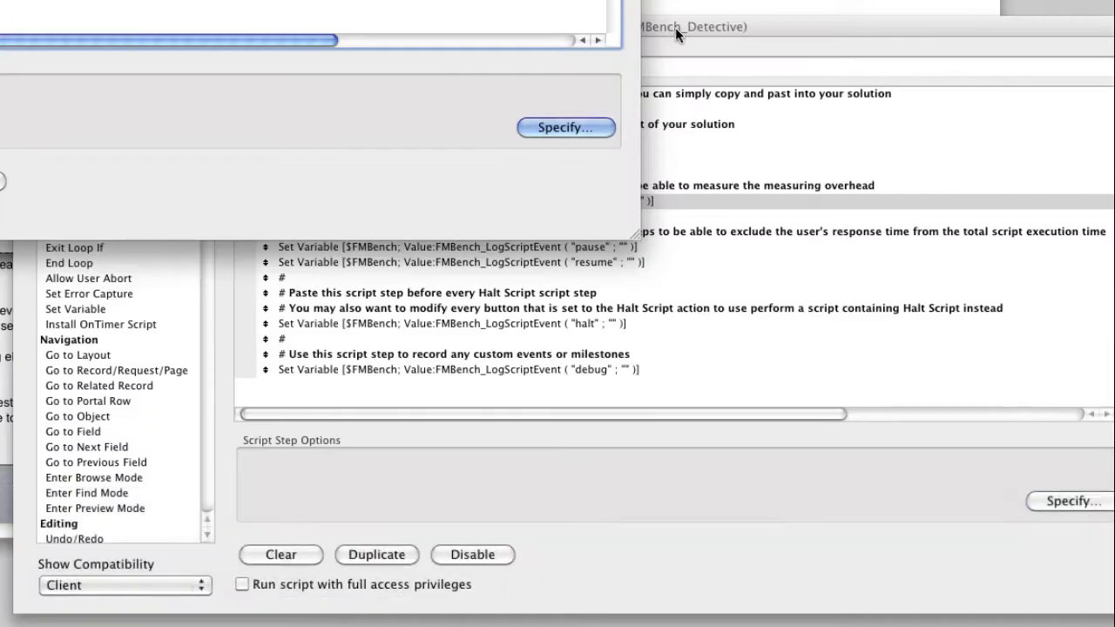
Copy the FMBench "exit" step to the end of the Call (local device; number) script and save the script
left_click(675, 27)
left_click(583, 165)
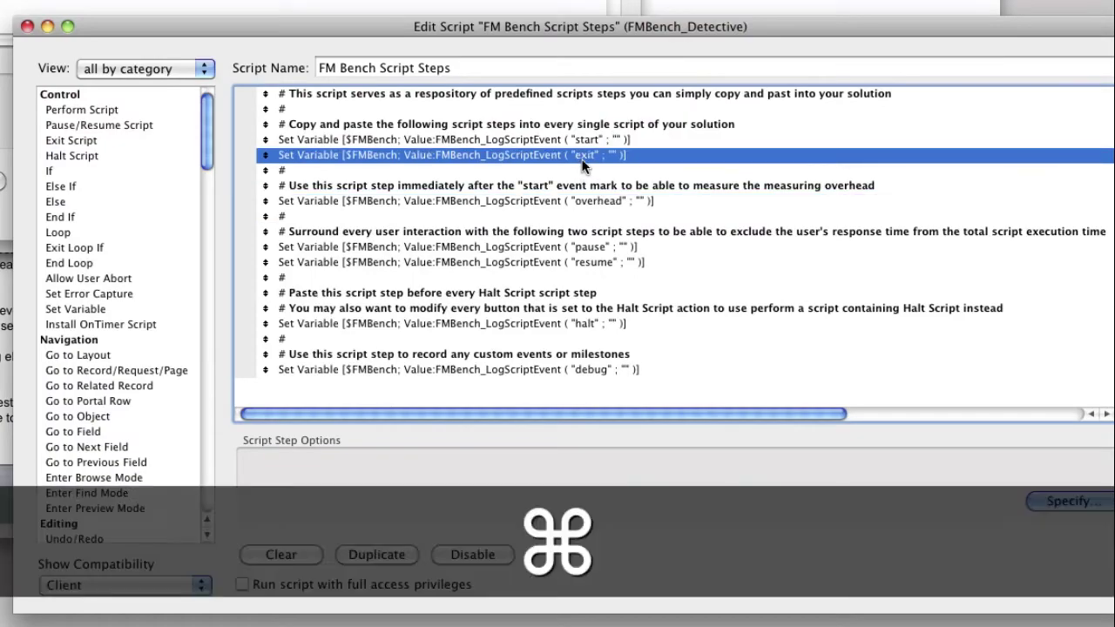
key("super+c")
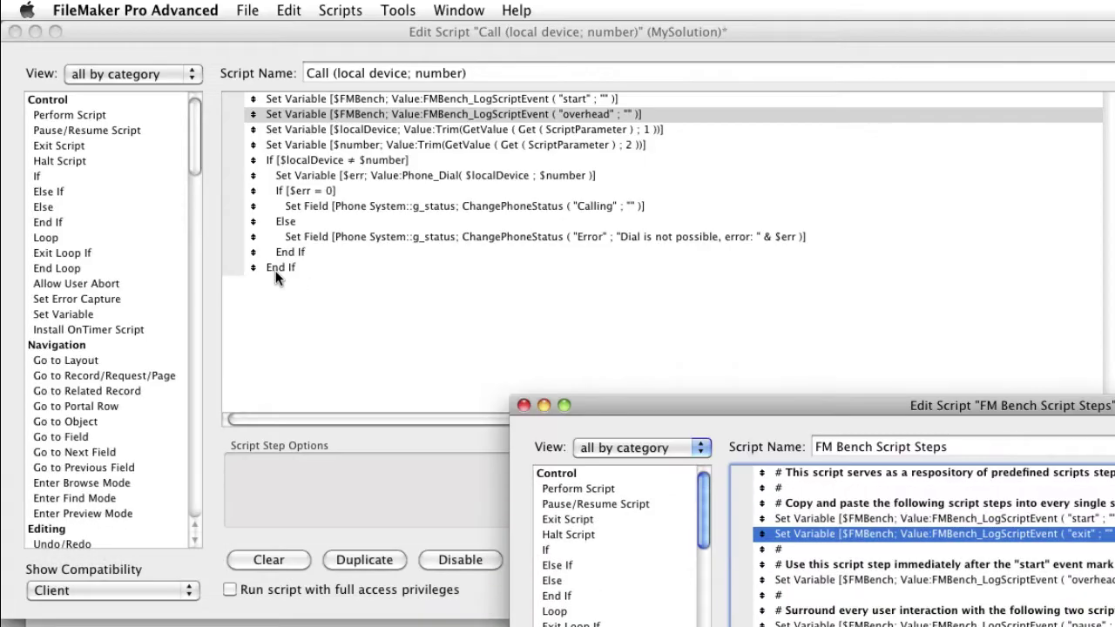
left_click(256, 254)
left_click(256, 251)
key("super+v")
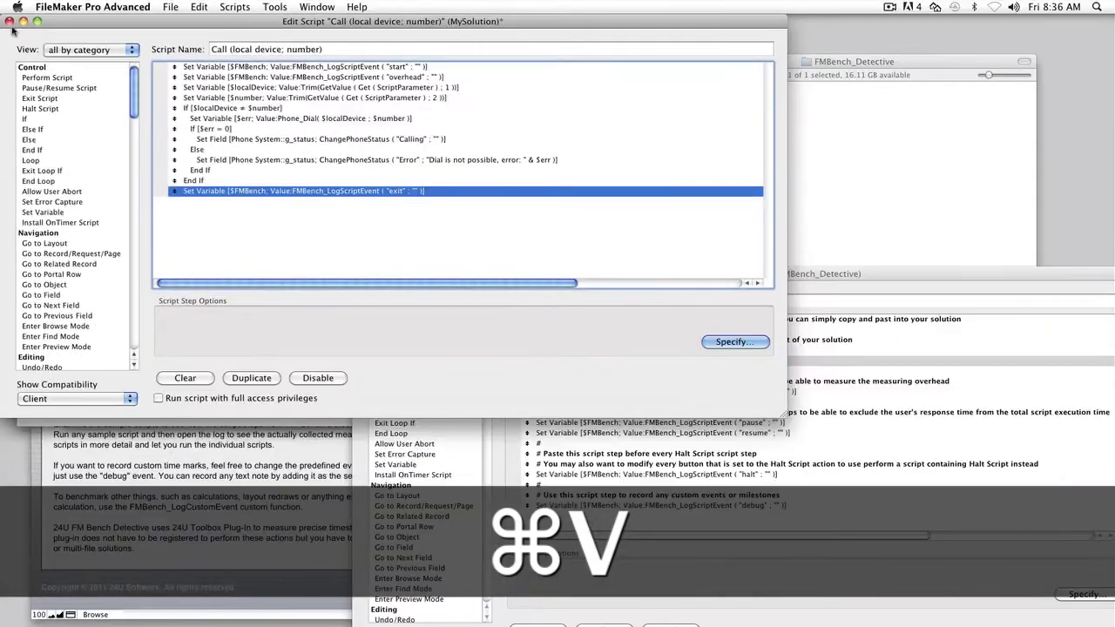
left_click(15, 31)
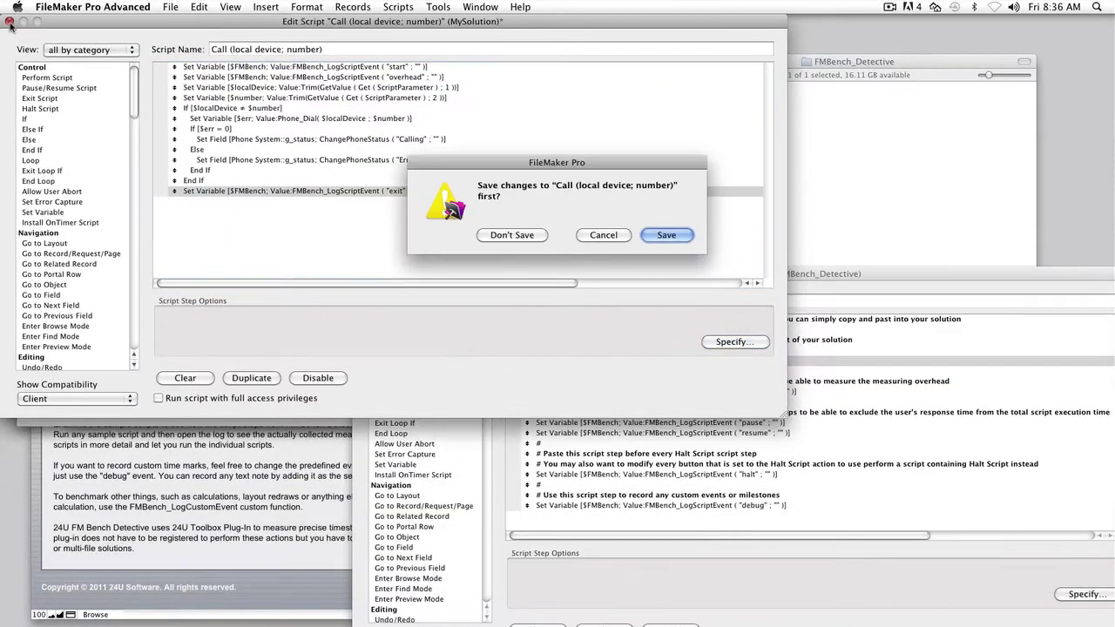
left_click(668, 240)
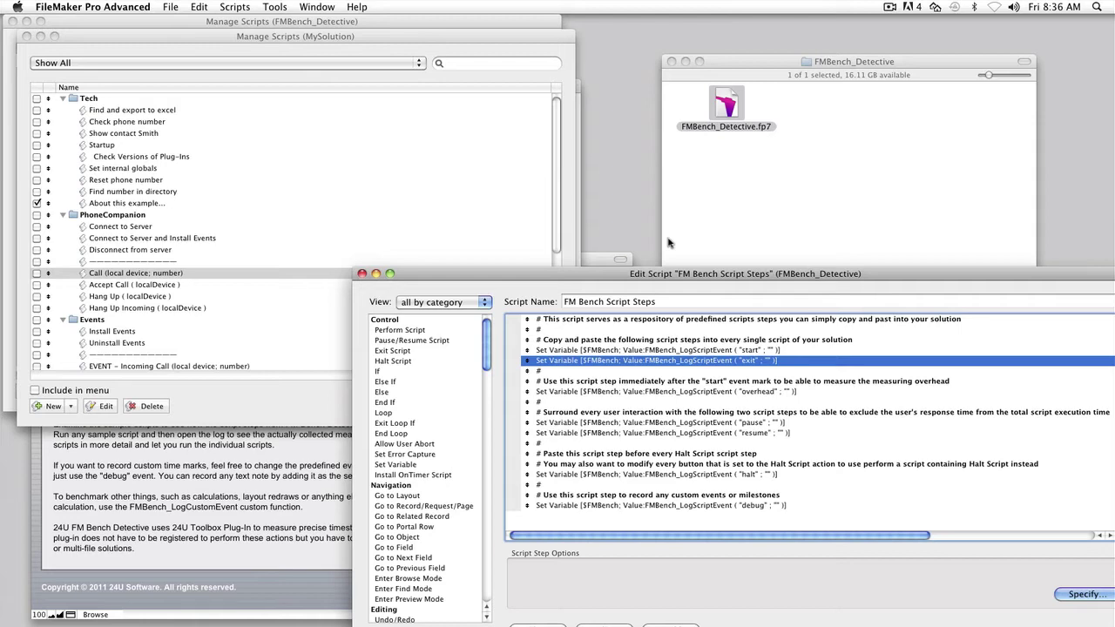
Open MySolution's Check phone number script and copy the FMBench "start" step in as its first step
left_click(146, 124)
left_click(146, 124)
double_click(146, 124)
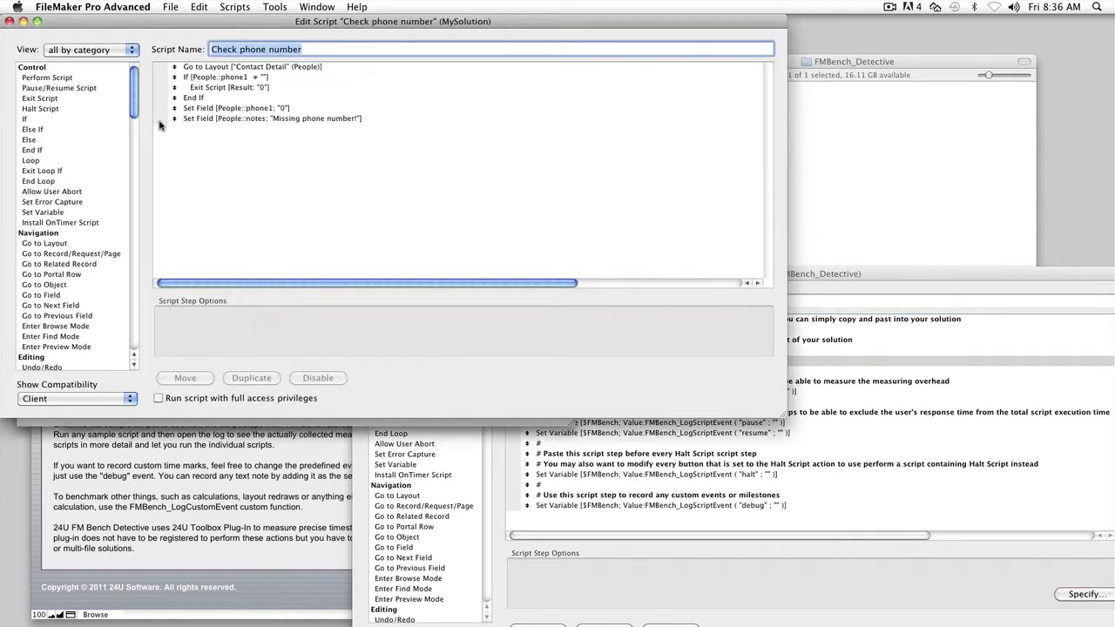
left_click(806, 280)
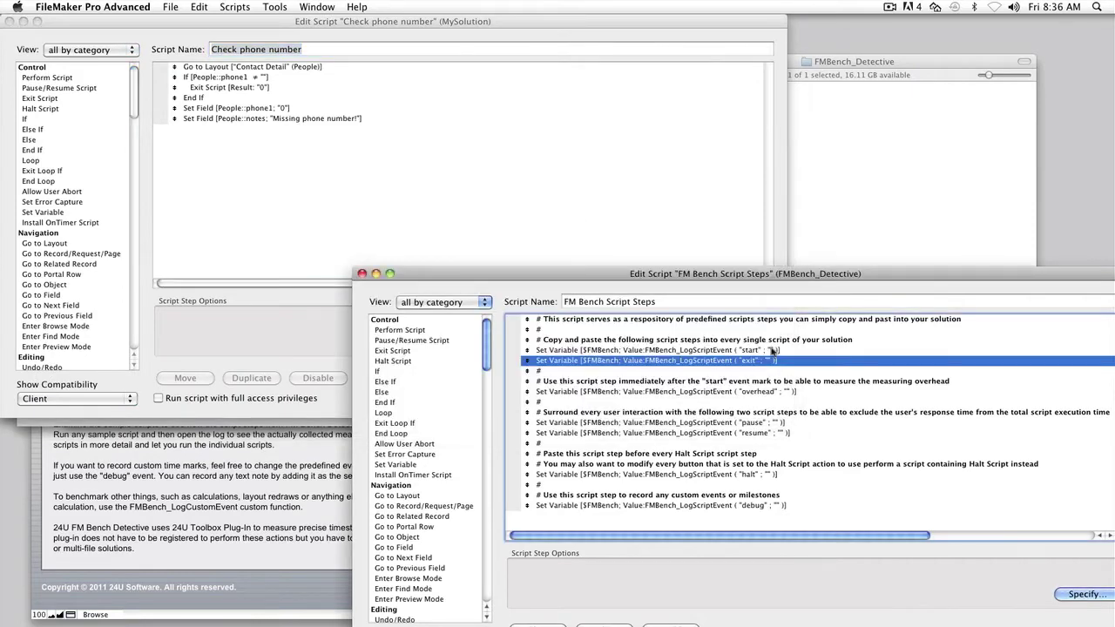
left_click(610, 349)
key("super+c")
left_click(257, 69)
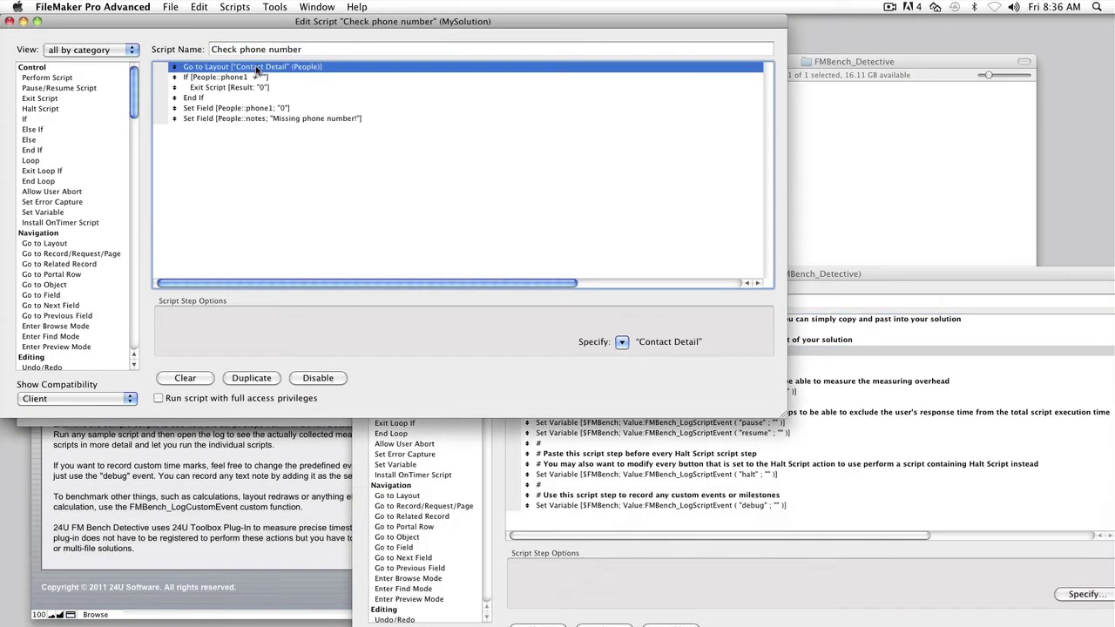
key("super+v")
left_click_drag(179, 74, 178, 65)
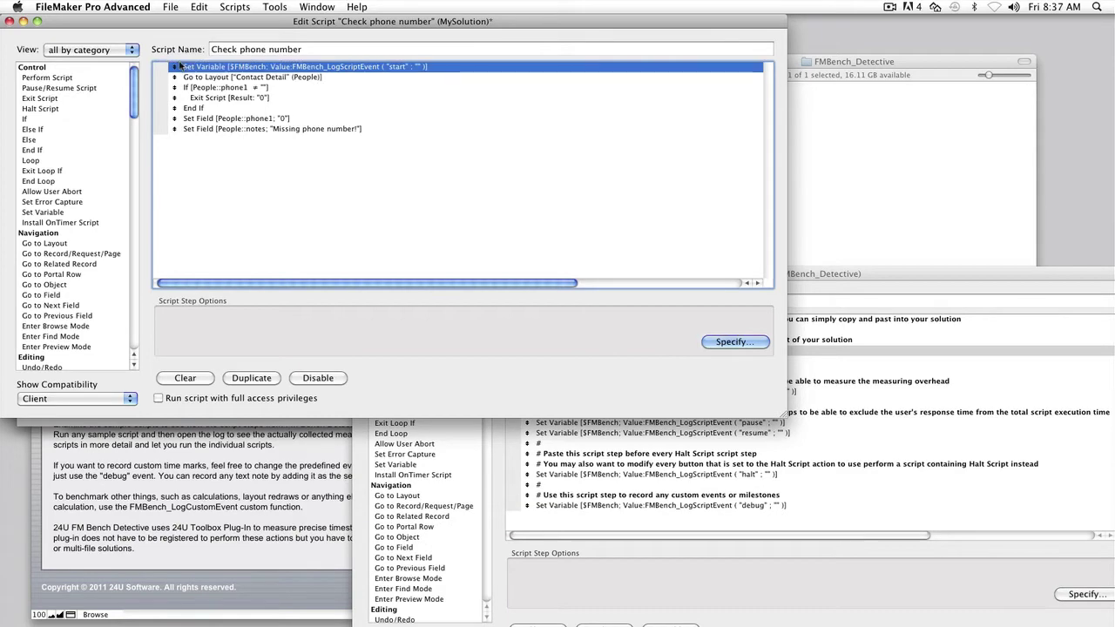
Copy the FMBench "overhead" step into the Check phone number script directly after its "start" step
left_click(819, 365)
left_click(688, 391)
key("super+c")
left_click(348, 69)
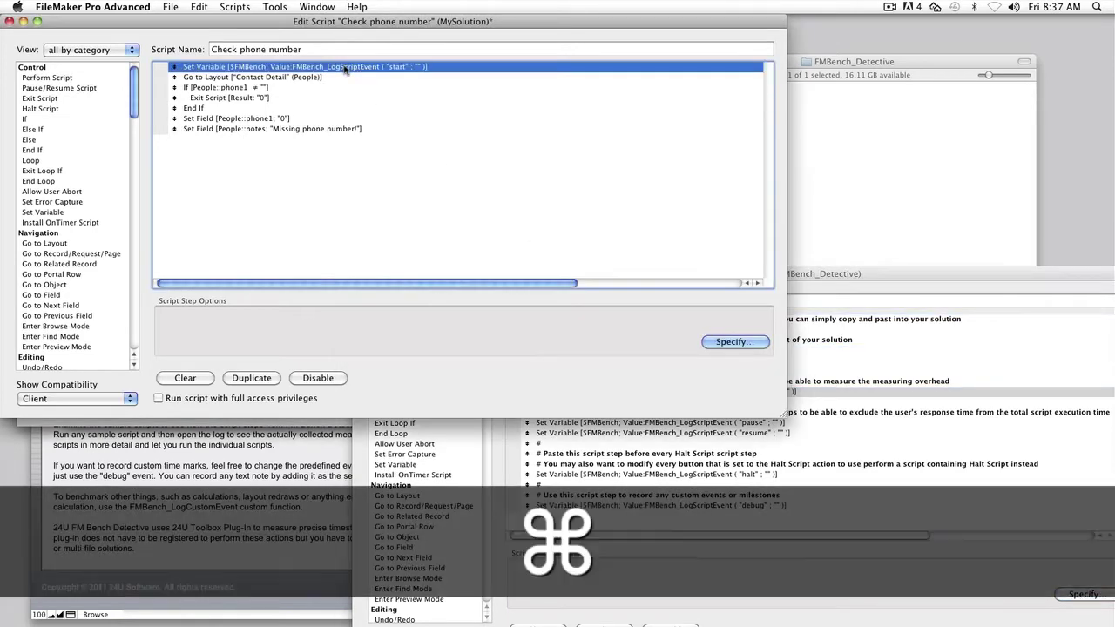
key("super+v")
Paste the FMBench "exit" step before Exit Script and at the end of the Check phone number script, and save it
left_click(767, 367)
left_click(706, 280)
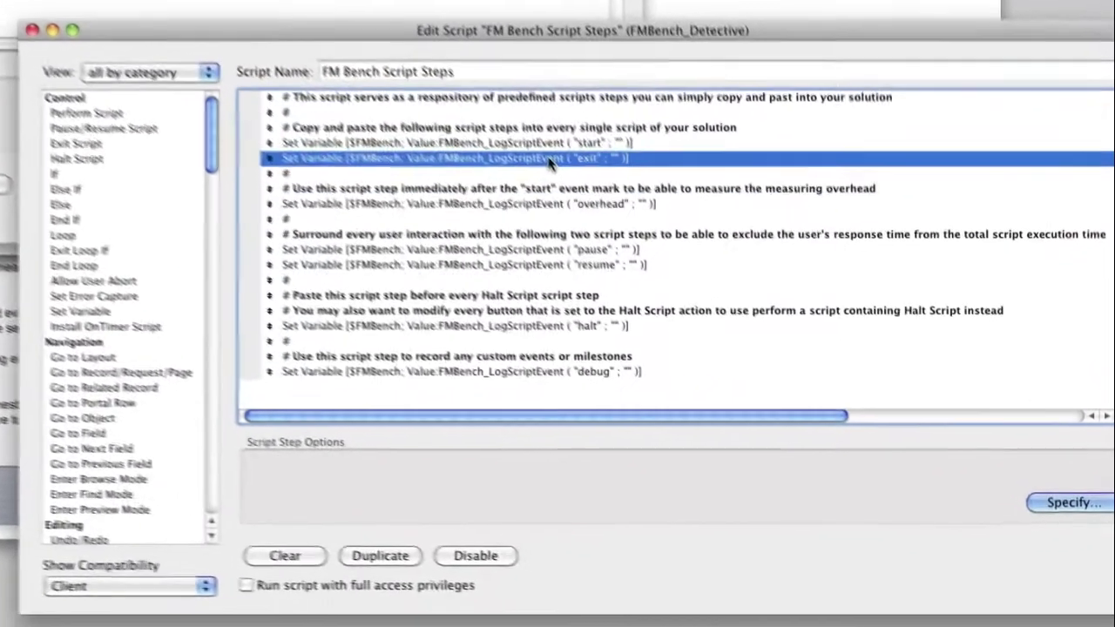
key("super+c")
left_click(77, 2)
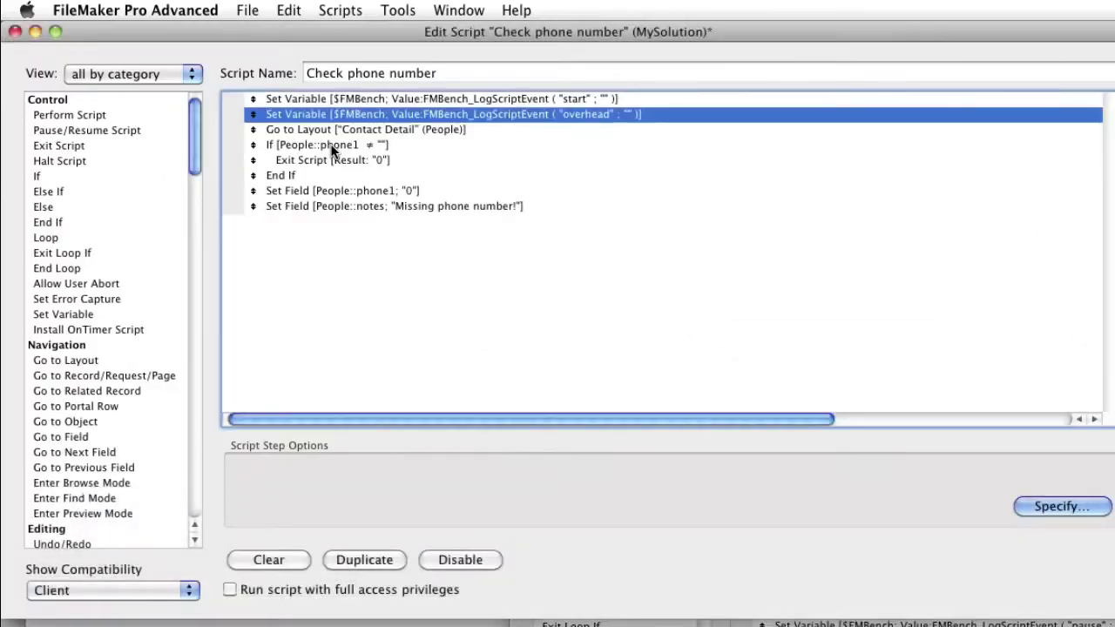
left_click(331, 147)
key("super+v")
left_click(338, 222)
key("super+v")
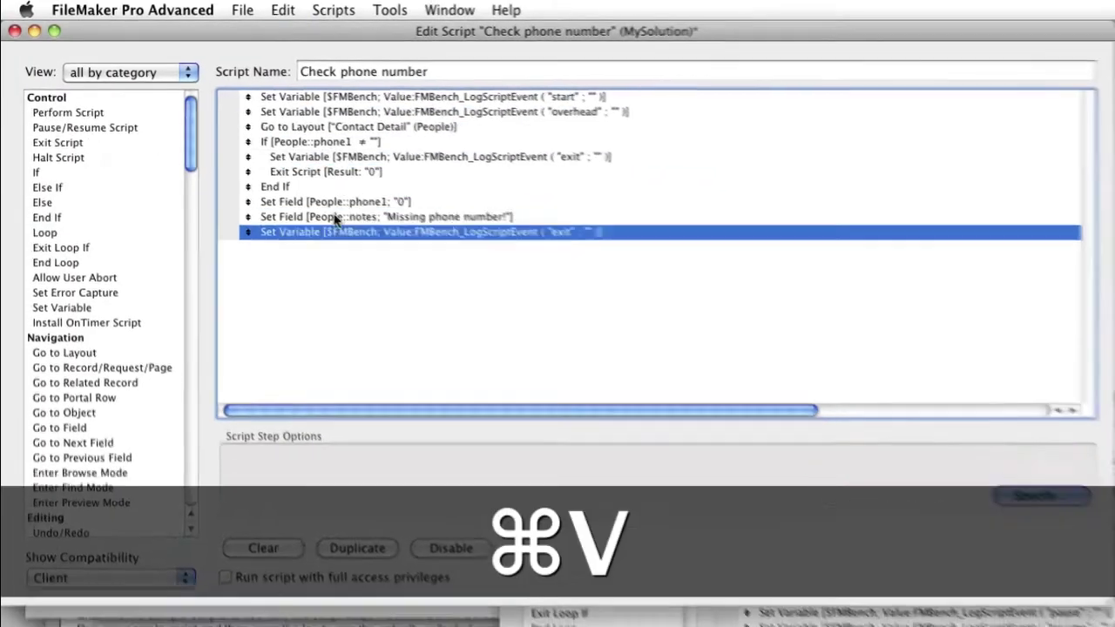
key("super+w")
key("Return")
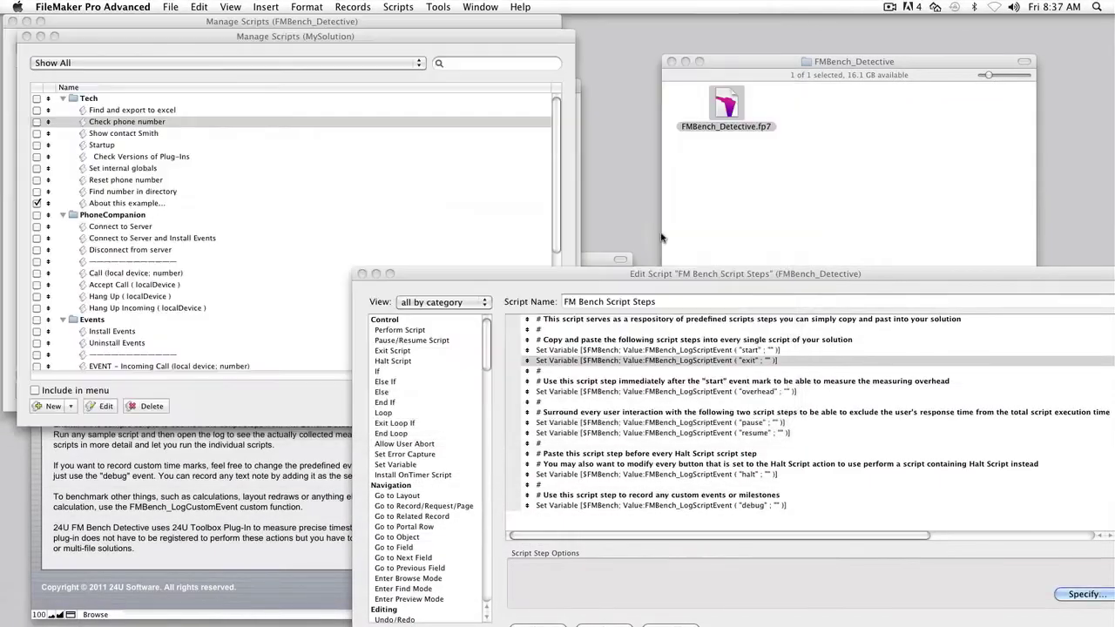
Open the Show contact script listed below Check phone number and copy the FMBench "start" step in ahead of New Window
left_click(126, 138)
double_click(127, 135)
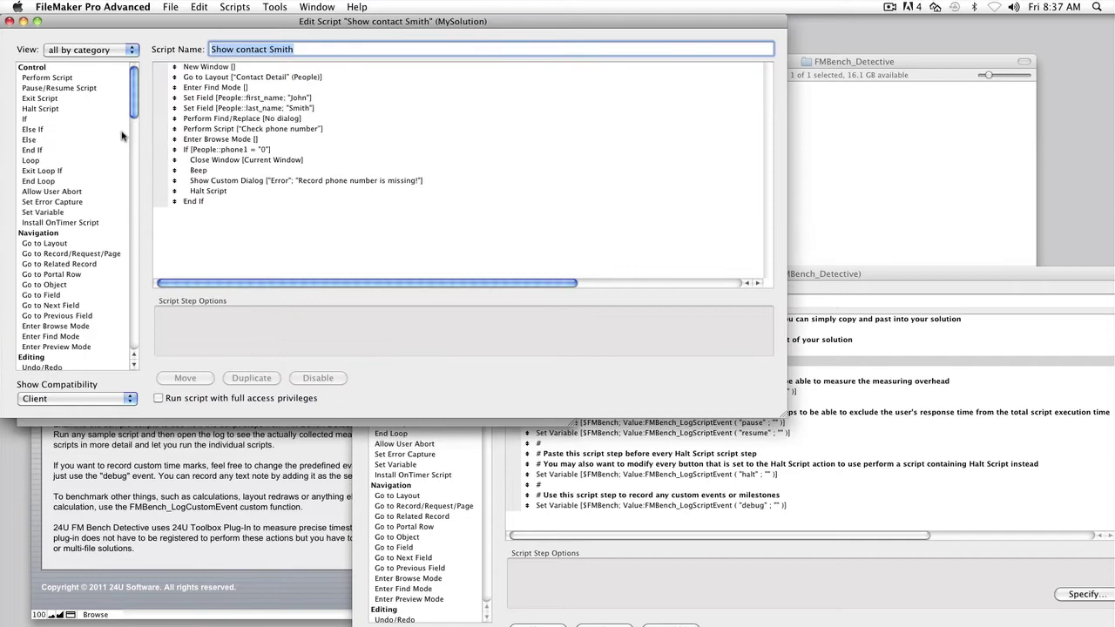
left_click(793, 275)
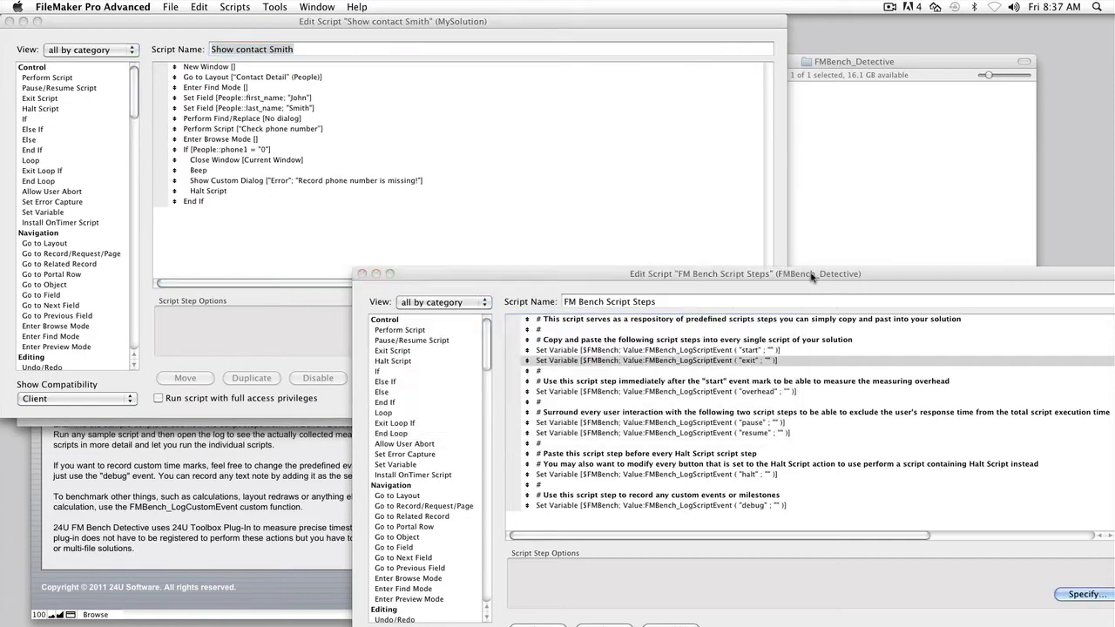
left_click(776, 350)
key("super+c")
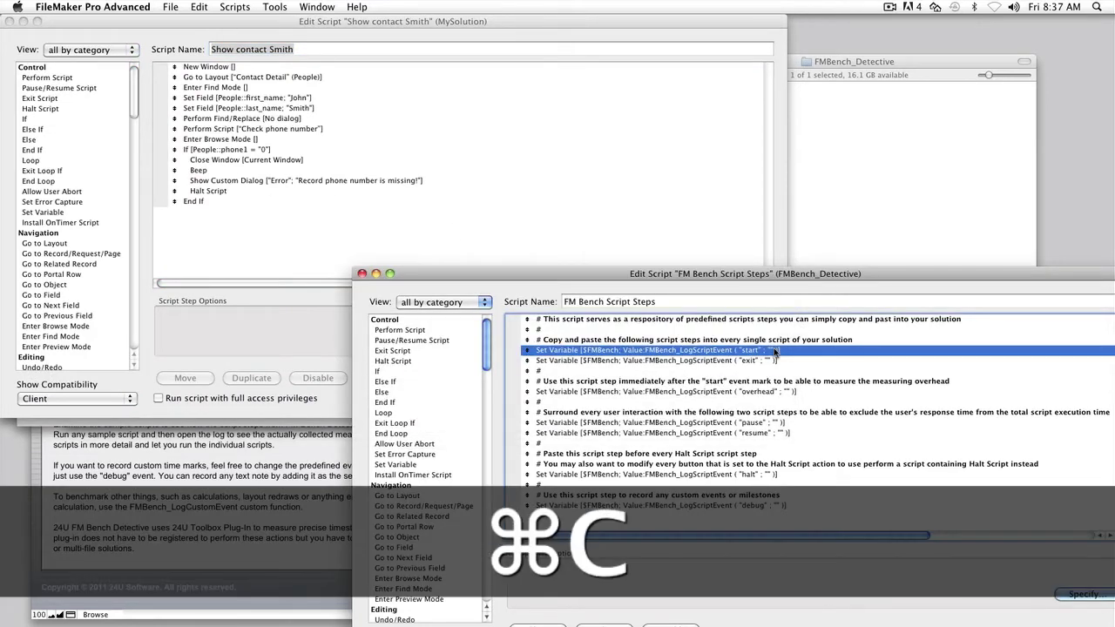
left_click(221, 70)
key("super+v")
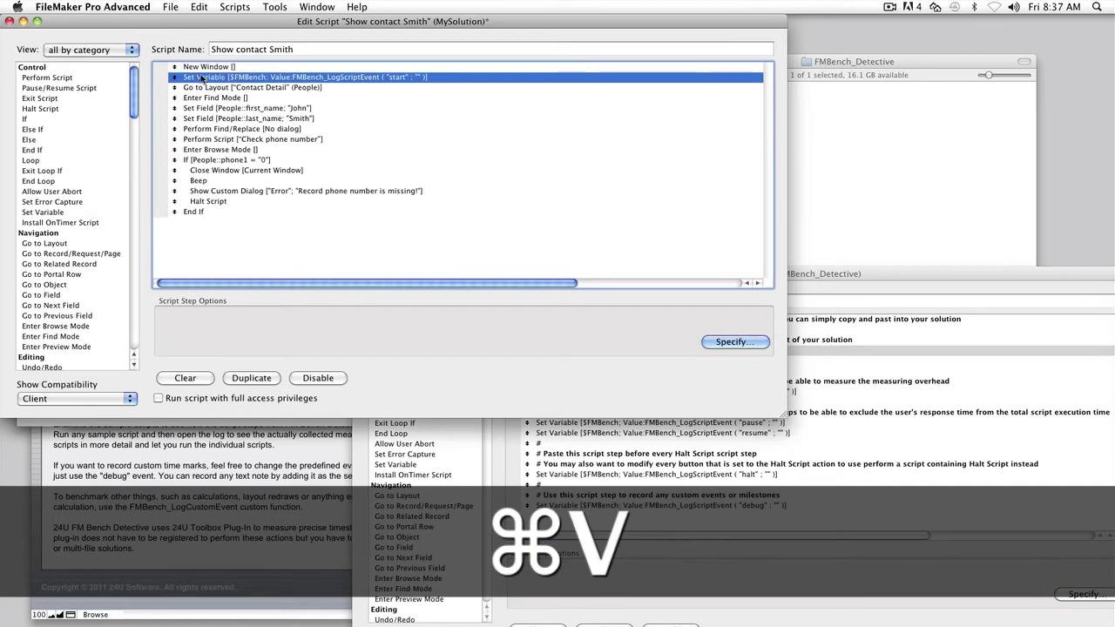
left_click_drag(174, 79, 181, 67)
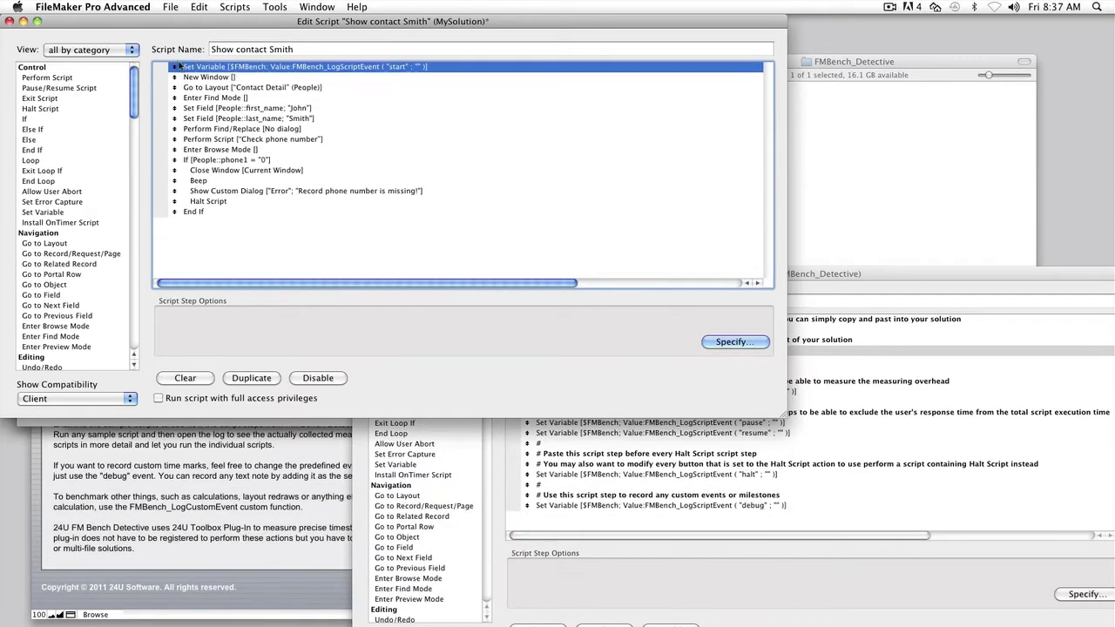
Copy the FMBench "overhead" step into the Show contact script directly after its "start" step
left_click(793, 296)
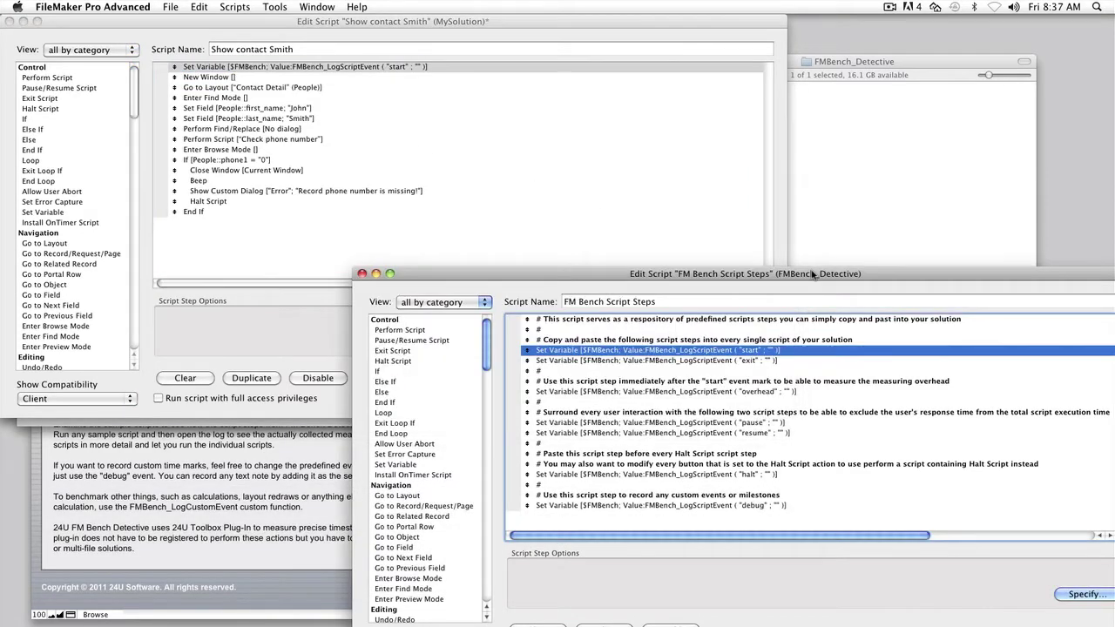
left_click(780, 393)
key("super+c")
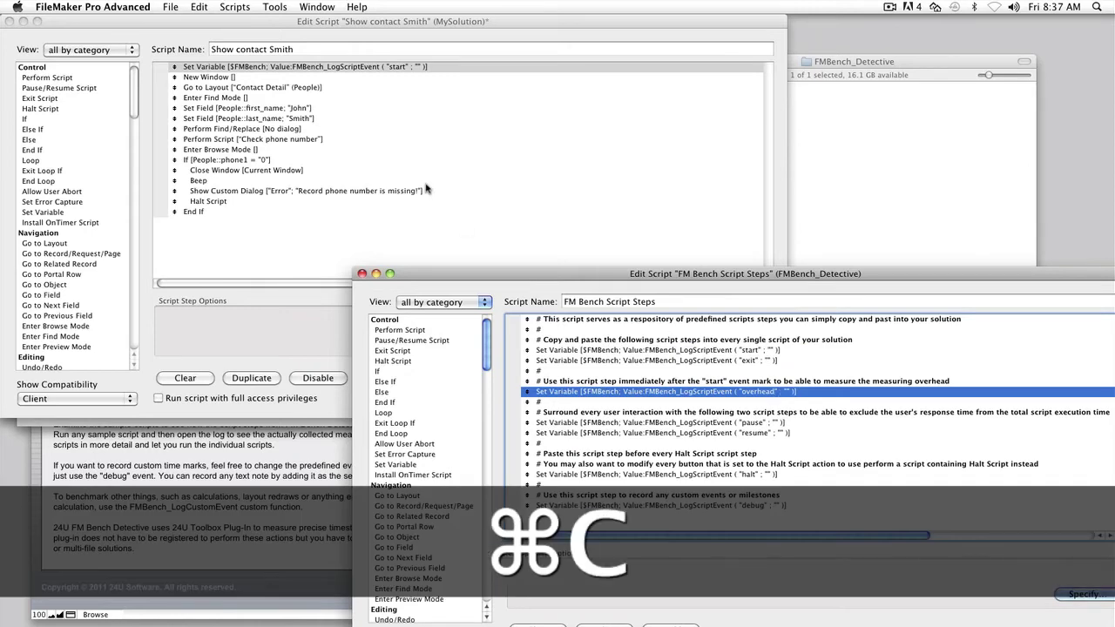
left_click(306, 69)
key("super+v")
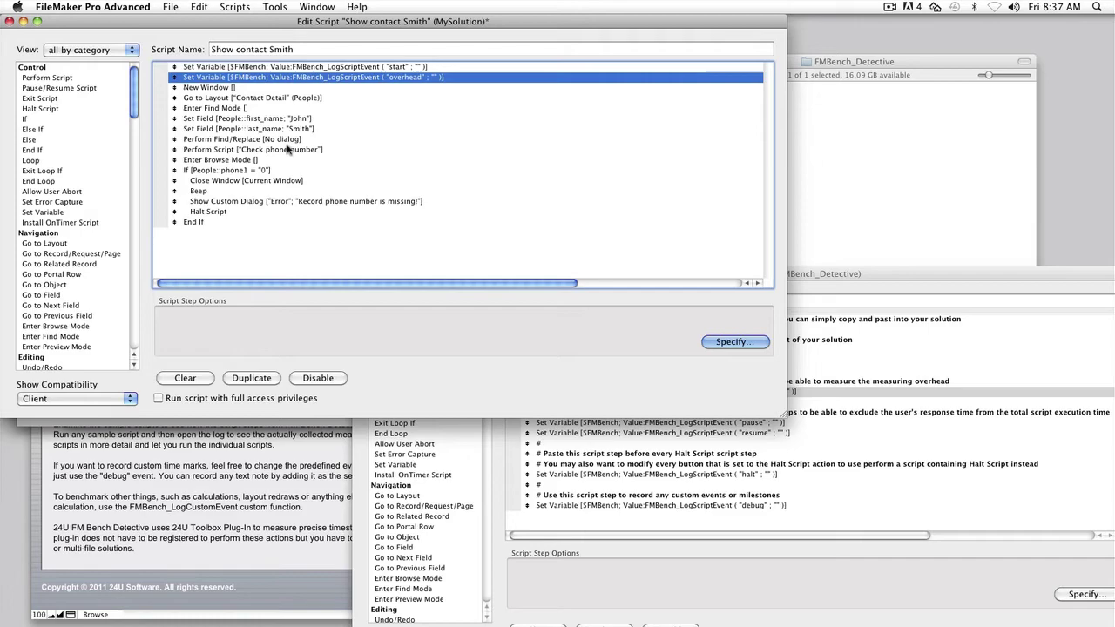
Surround Show Custom Dialog in the Show contact script with the FMBench "pause" step before it and the "resume" step after it
left_click(286, 204)
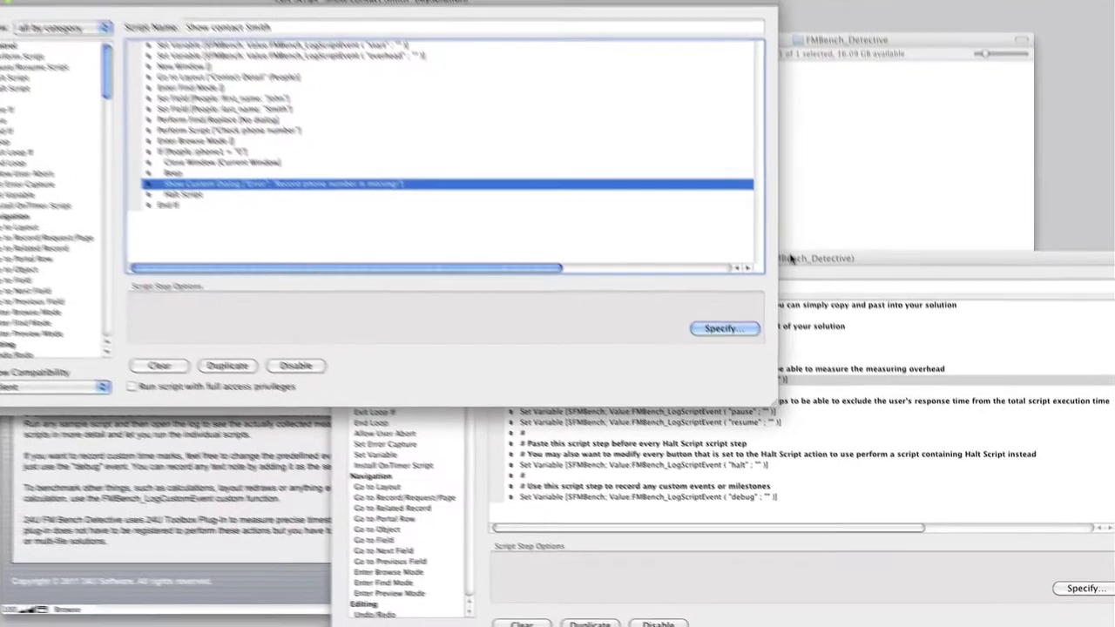
left_click(800, 272)
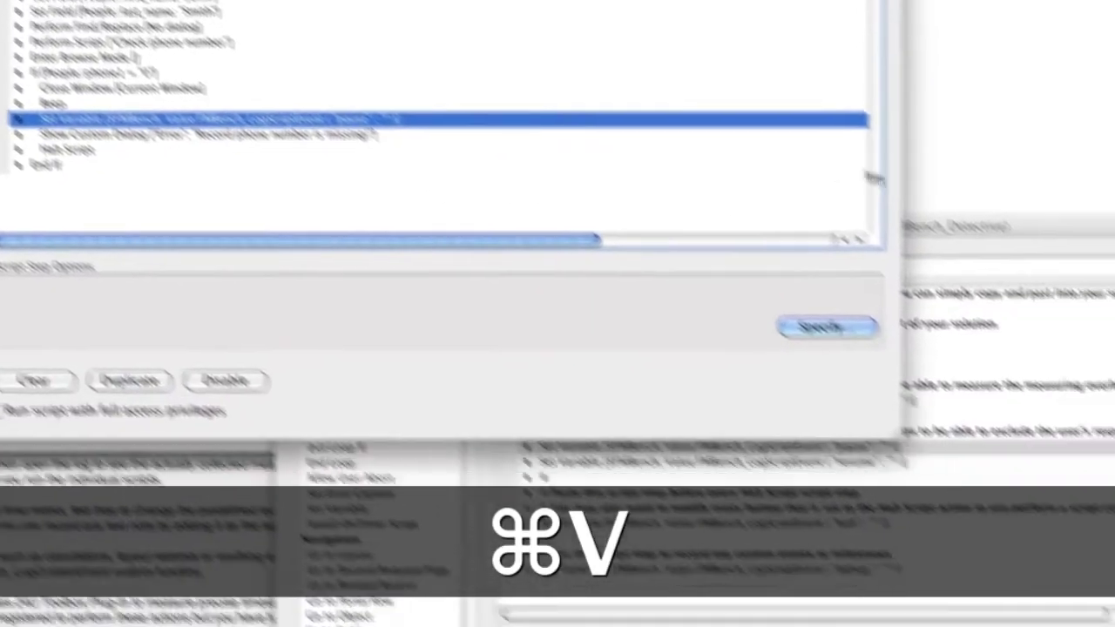
left_click(763, 59)
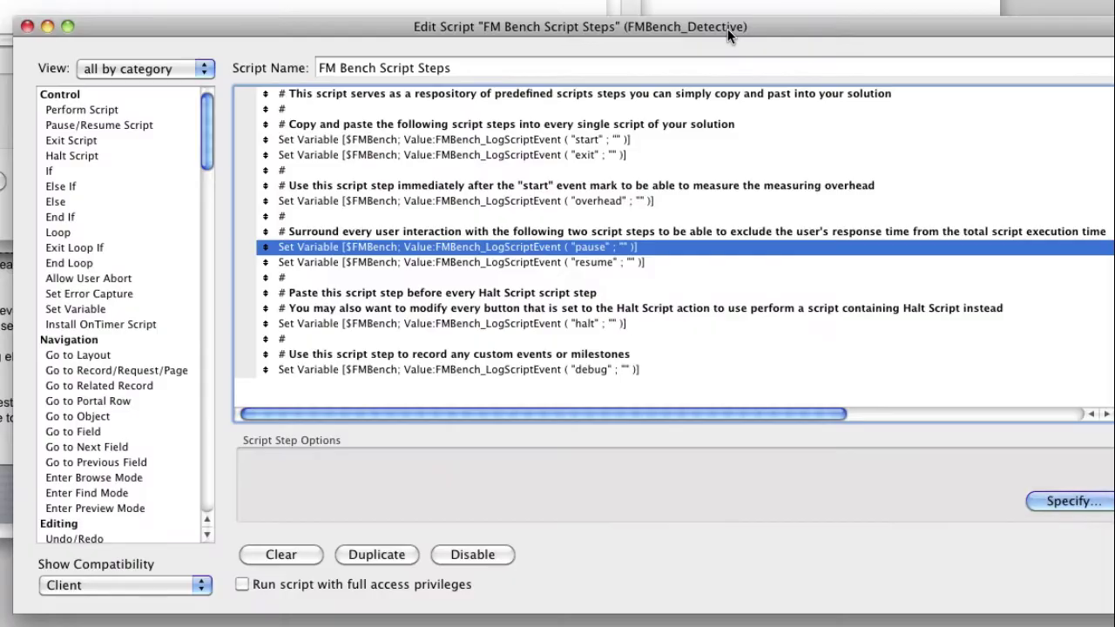
left_click(657, 288)
key("super+c")
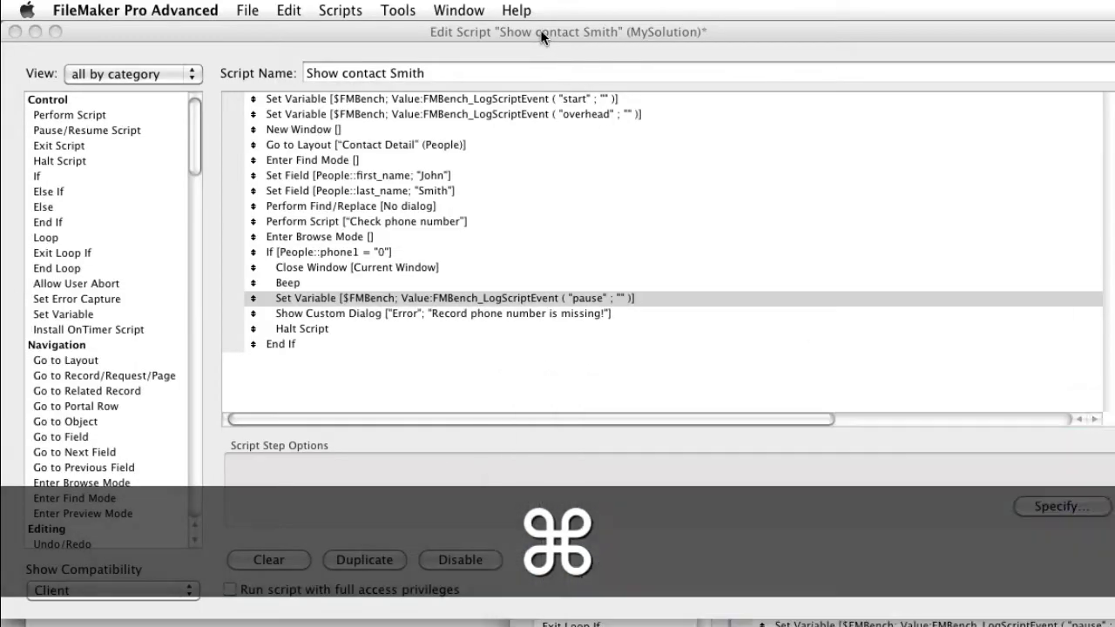
left_click(540, 34)
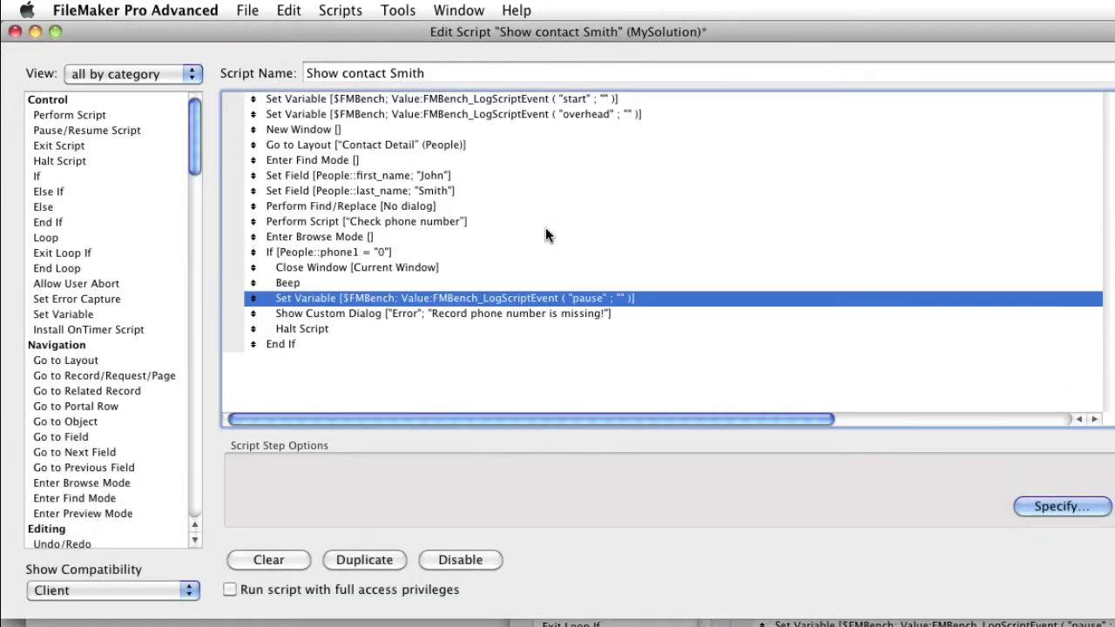
left_click(546, 313)
key("super+v")
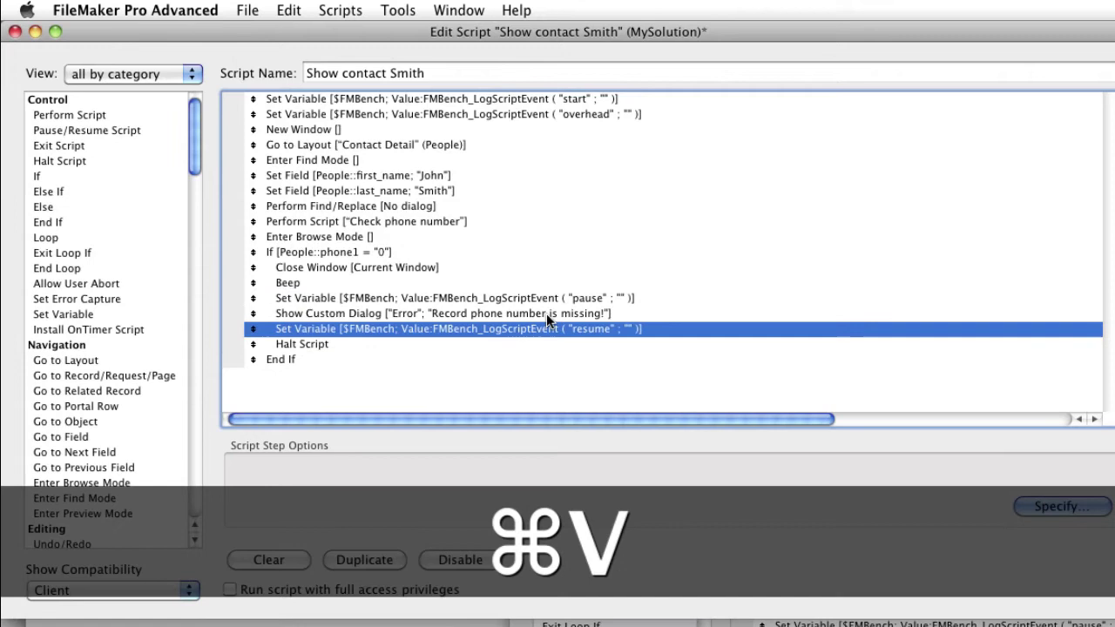
Copy the FMBench "halt" step into the Show contact script directly before Halt Script
left_click(305, 346)
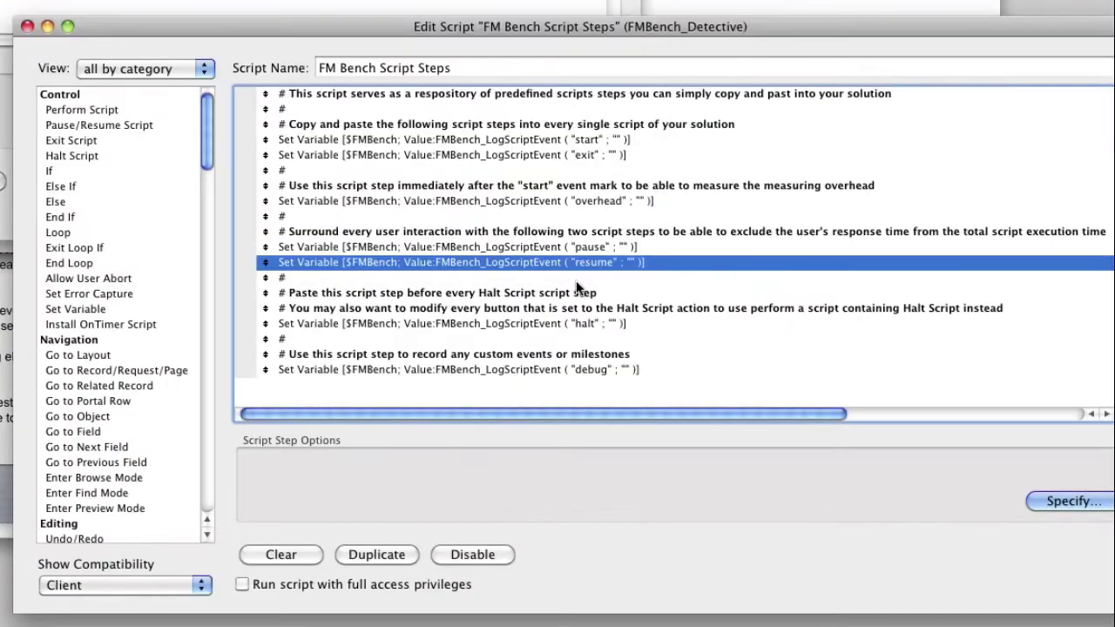
left_click(573, 326)
key("super+c")
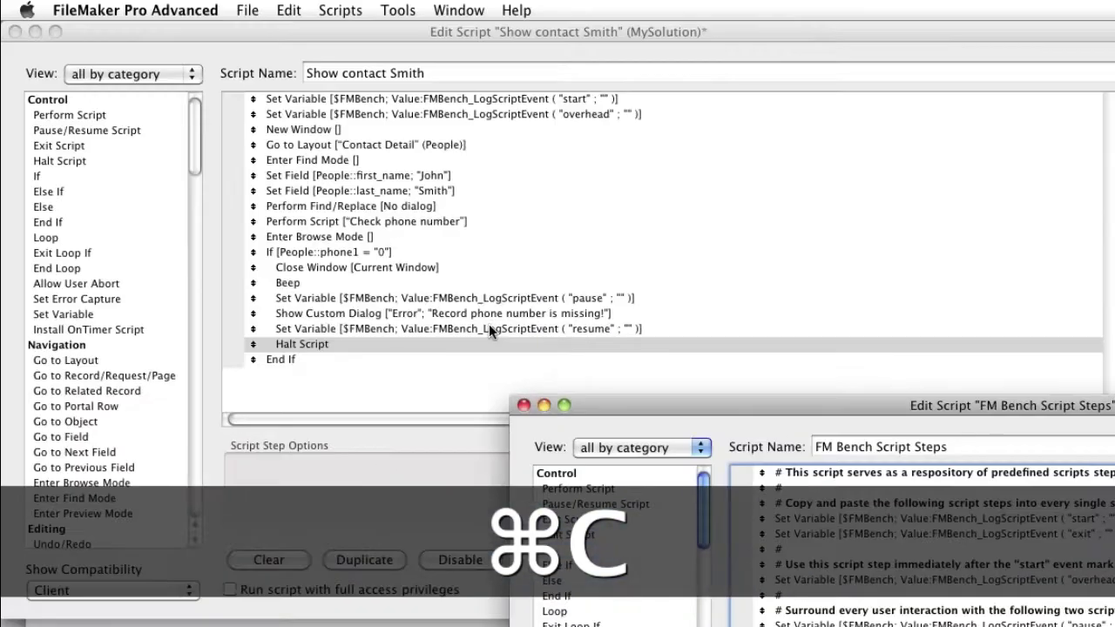
left_click(491, 331)
left_click(489, 329)
key("super+v")
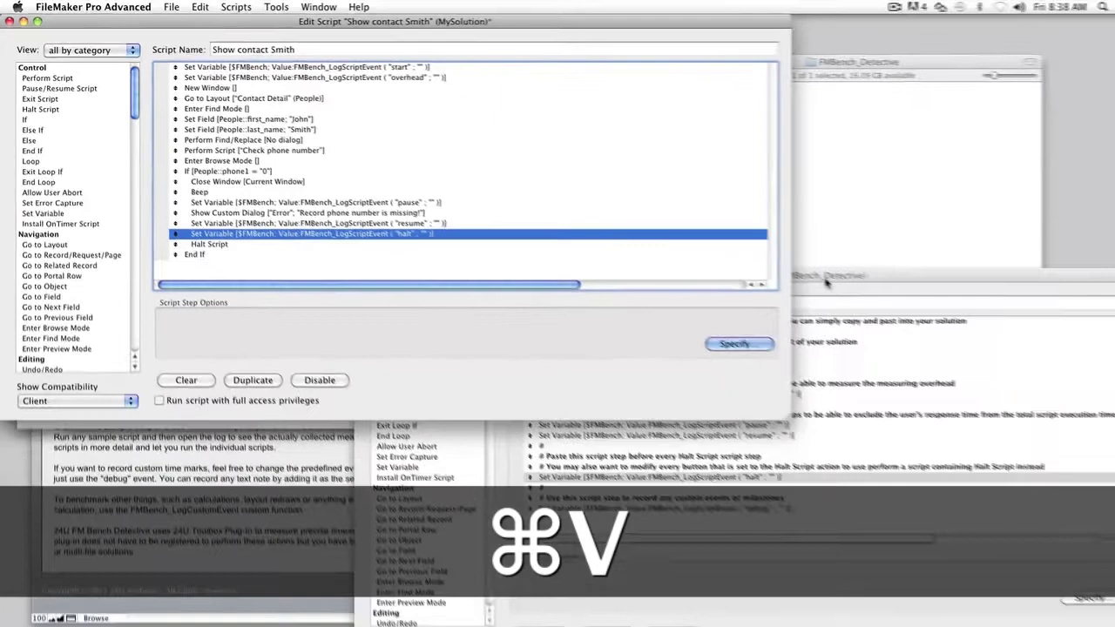
Copy the FMBench "exit" step to the end of the Show contact script after End If, and close the script with its changes saved
left_click(821, 275)
left_click(760, 361)
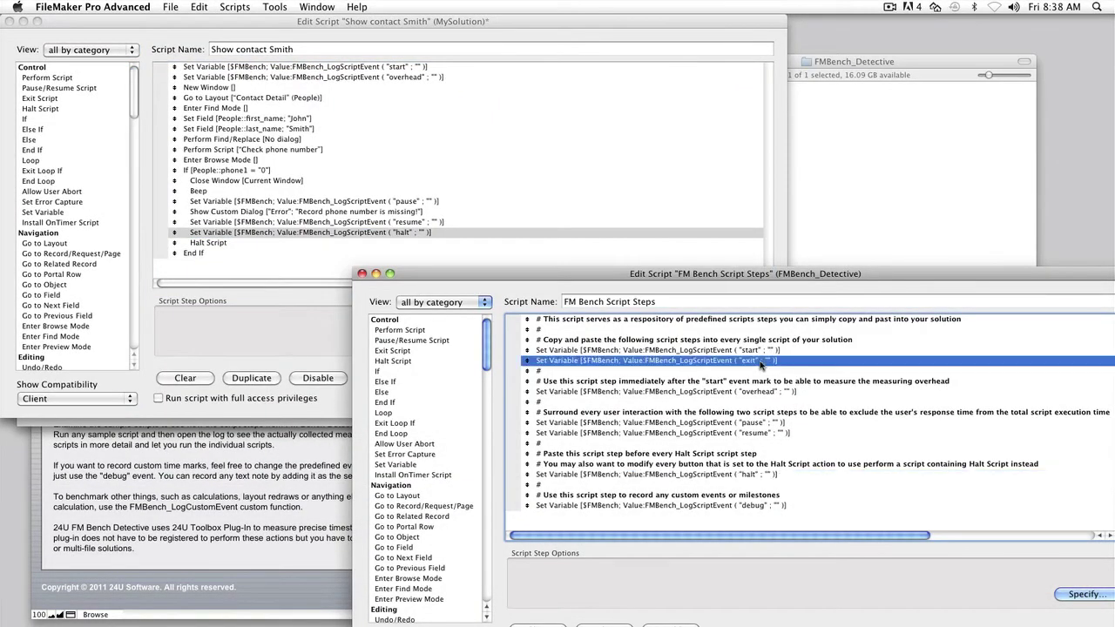
key("super+c")
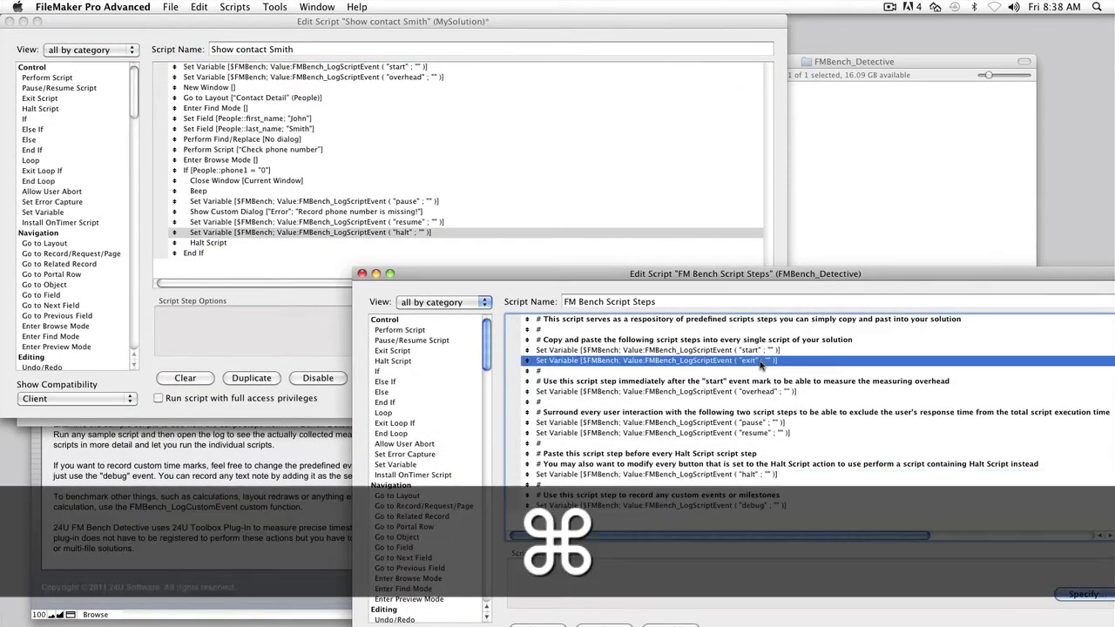
left_click(189, 254)
key("super+v")
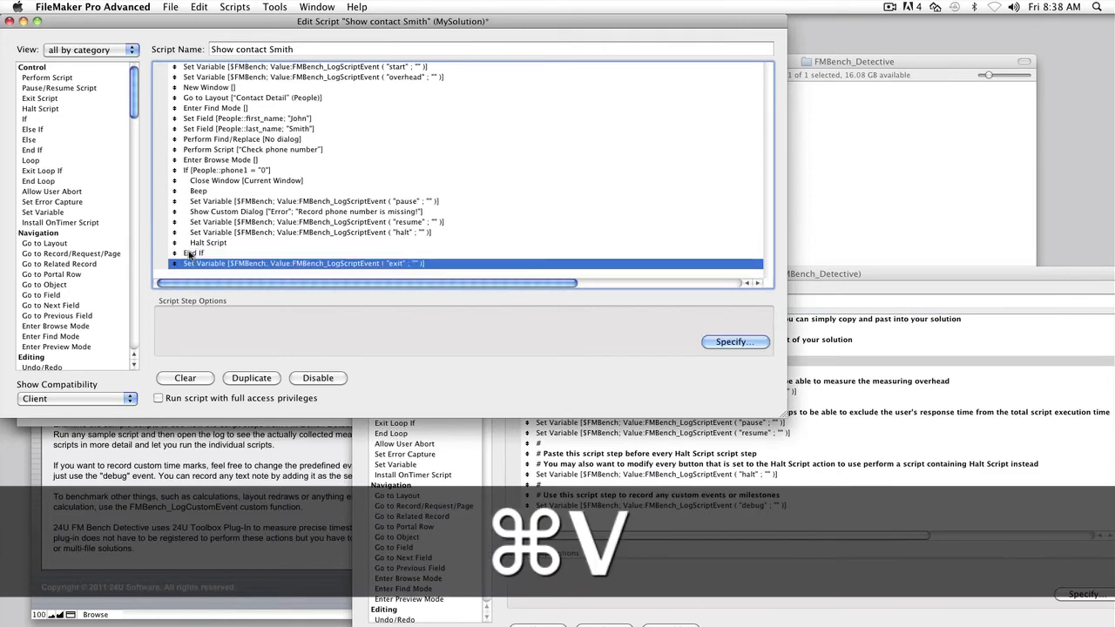
left_click(9, 22)
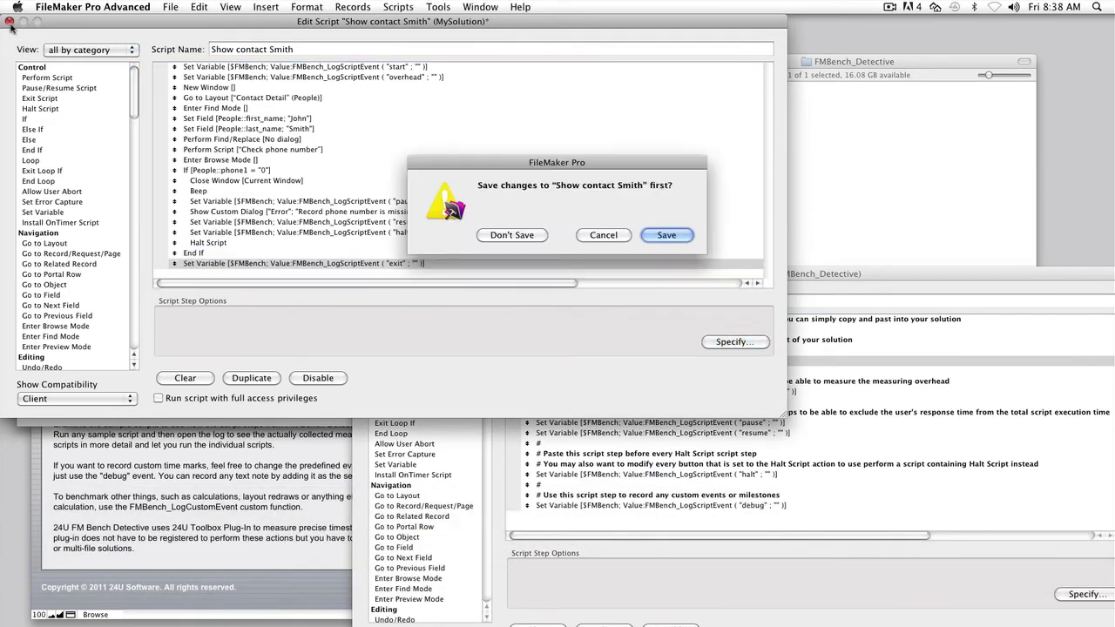
left_click(666, 236)
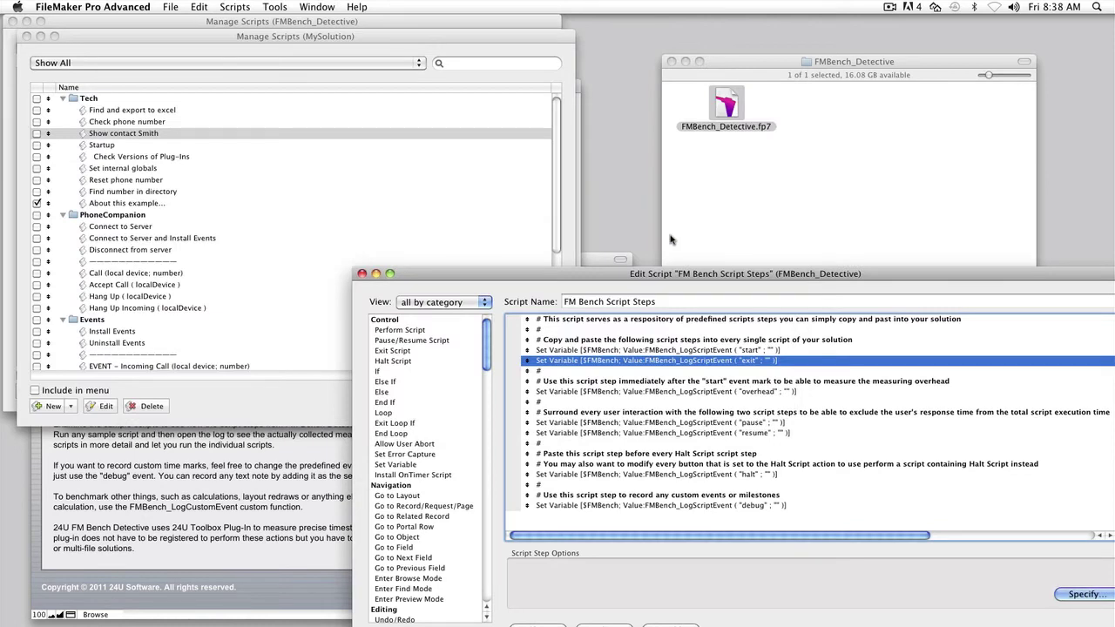